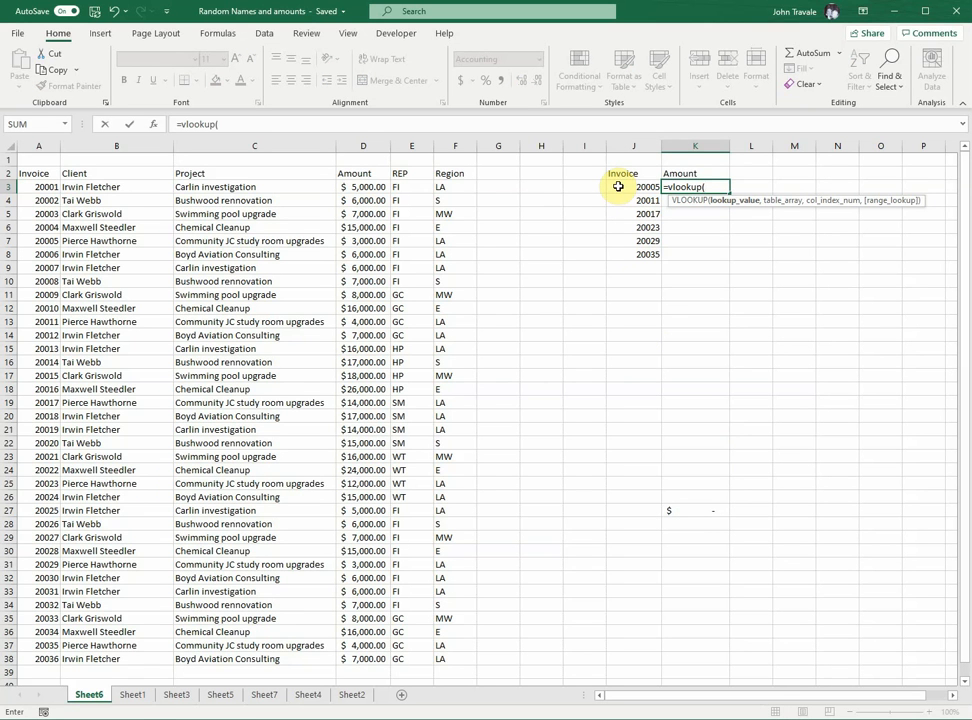
# Set J3 as the lookup value and the absolute range $A$3:$F$38 as the table array in K3's VLOOKUP formula
pyautogui.click(618, 186)
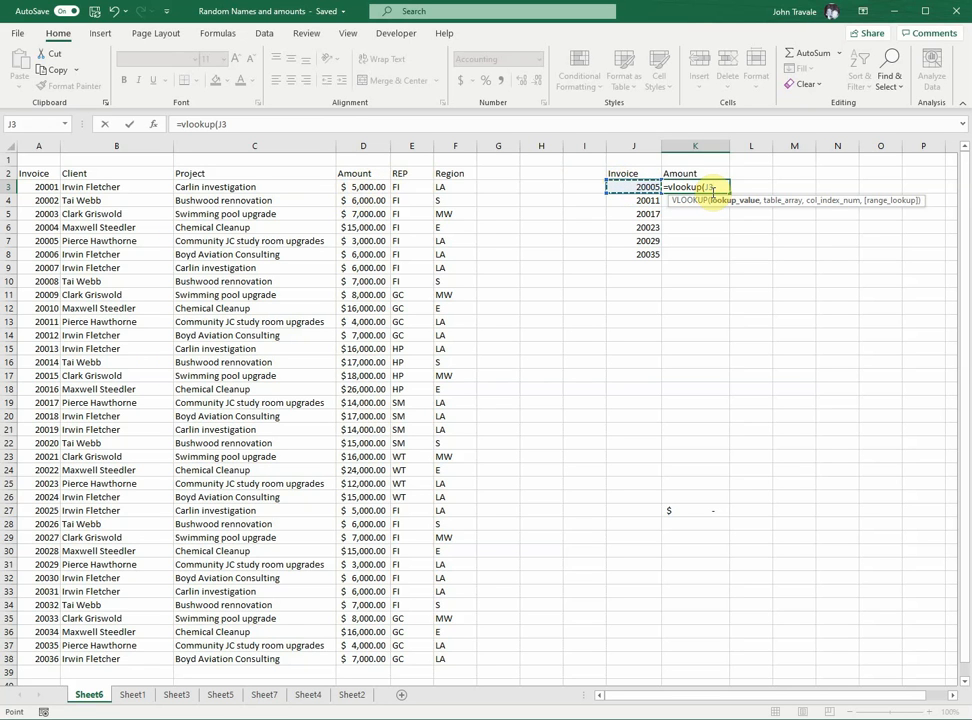
pyautogui.write(',')
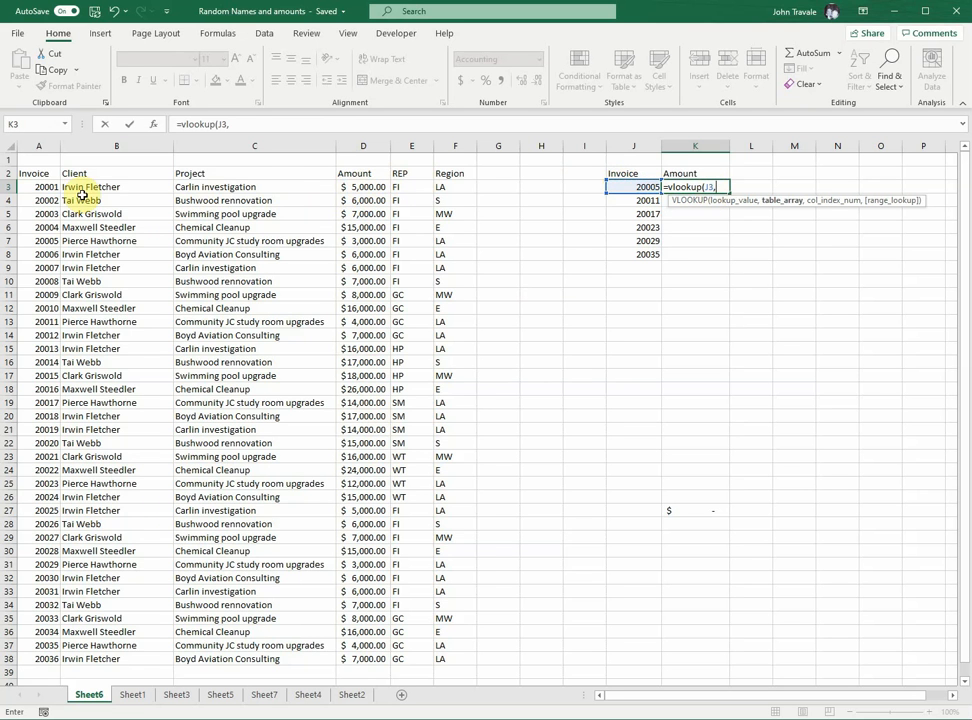
pyautogui.moveTo(37, 187); pyautogui.dragTo(440, 650)
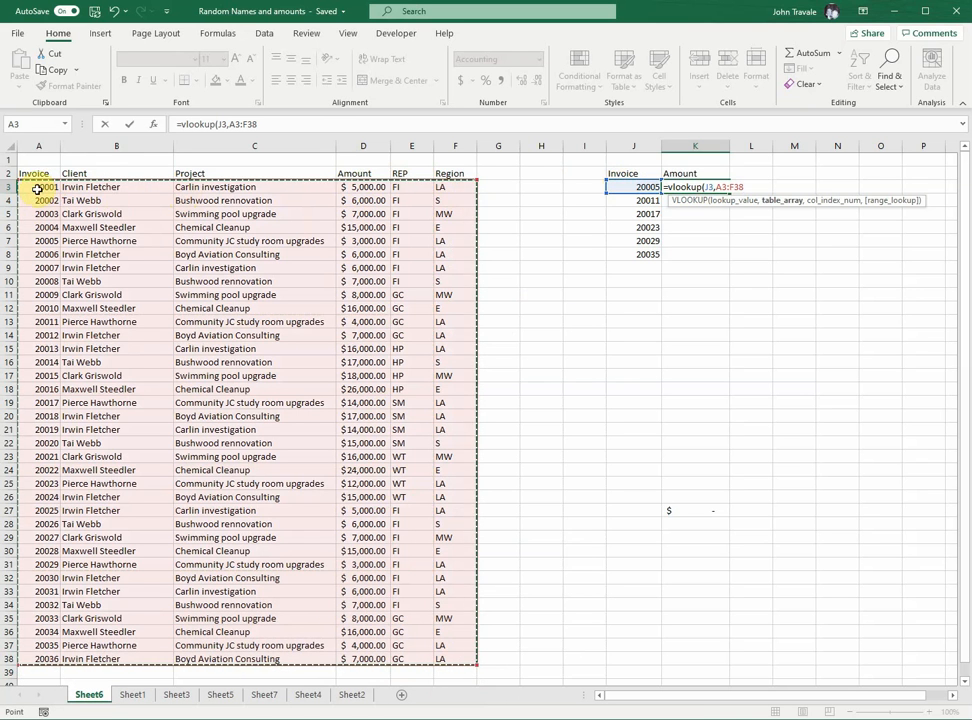
pyautogui.moveTo(37, 187); pyautogui.dragTo(363, 659)
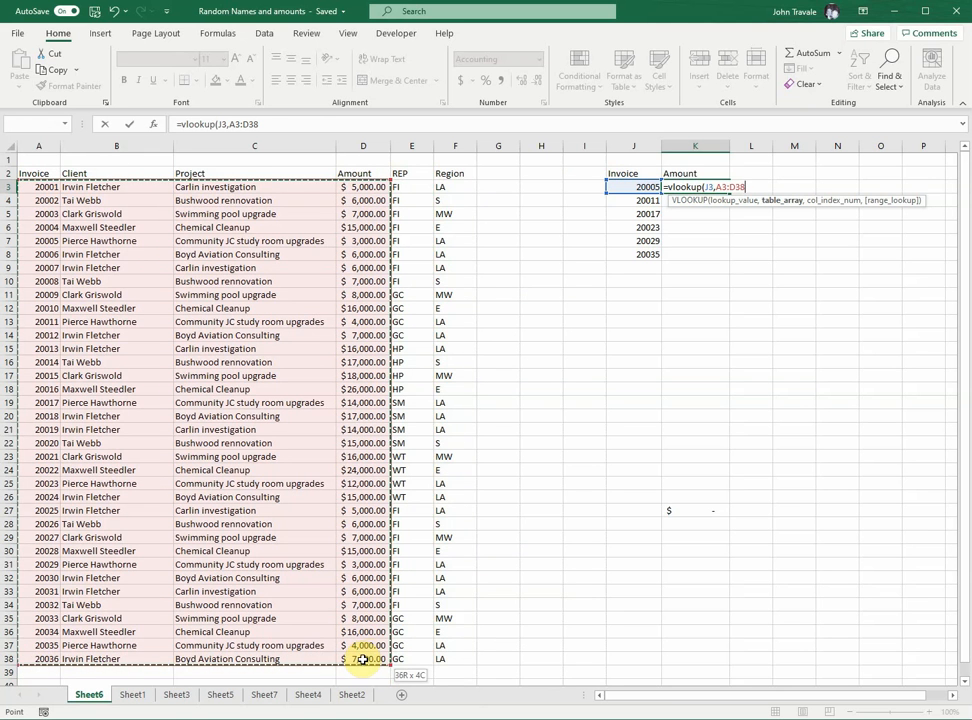
pyautogui.moveTo(363, 659); pyautogui.dragTo(459, 657)
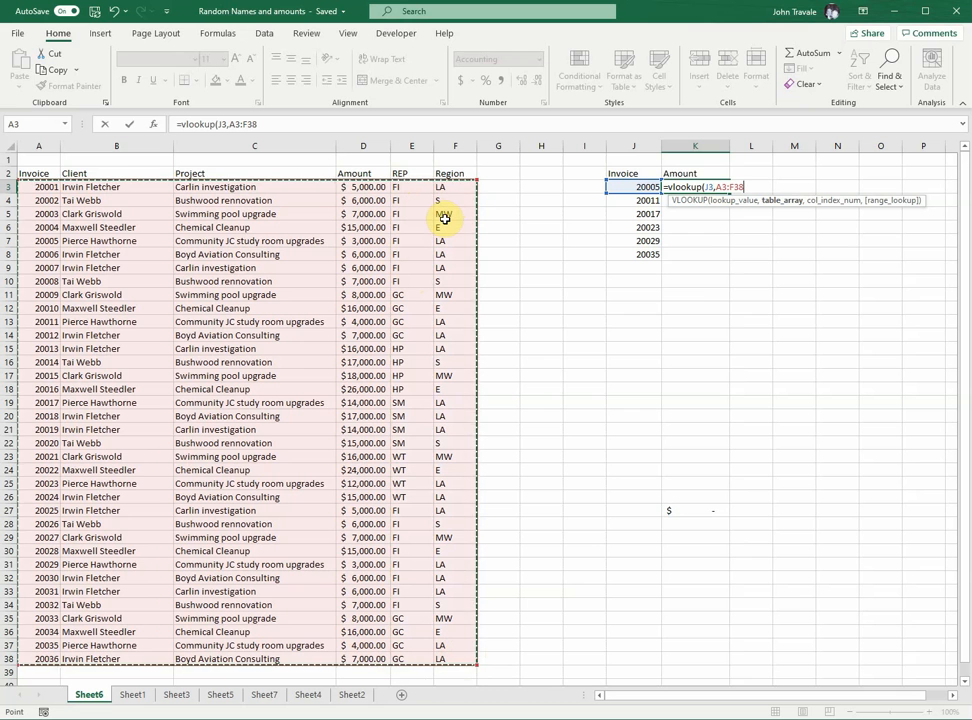
pyautogui.press('F4')
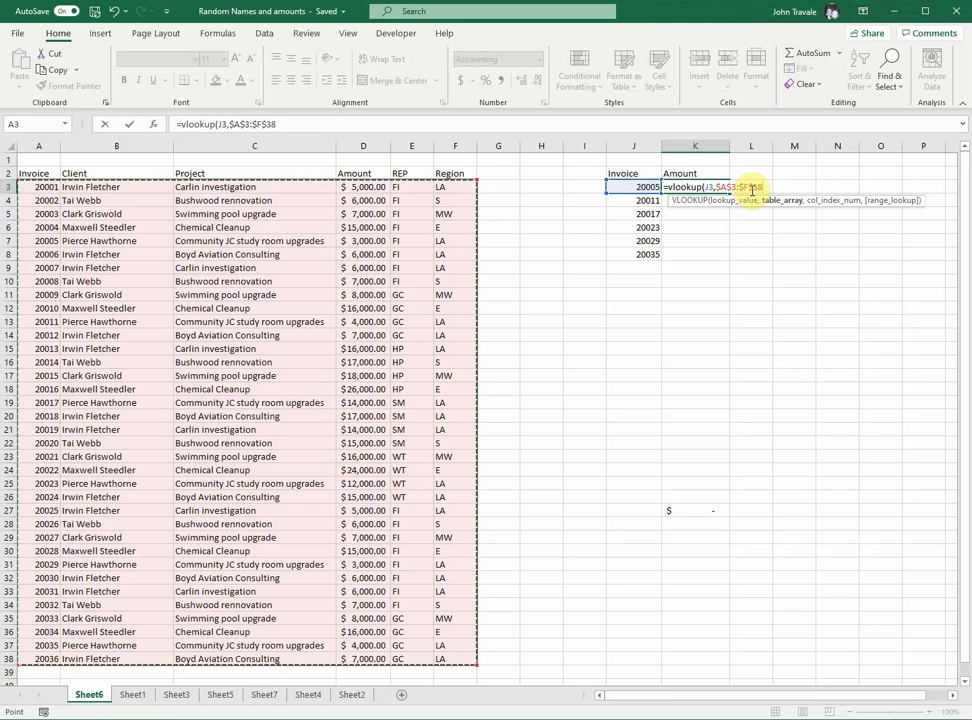
# Complete the VLOOKUP in K3 with column index 4 and FALSE for an exact match, and enter the formula
pyautogui.write(',4')
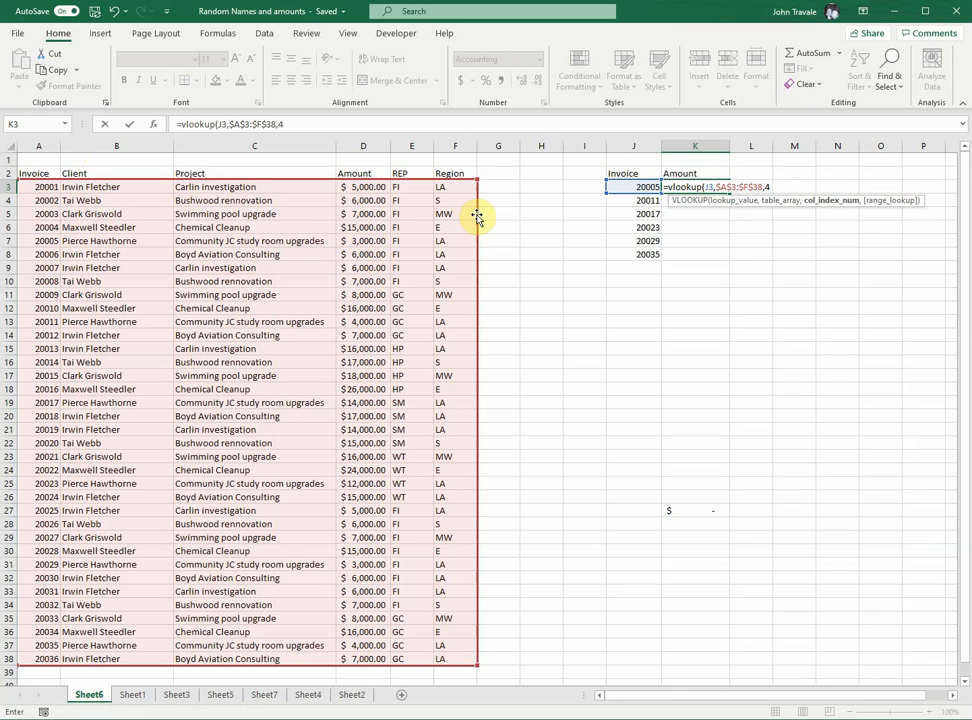
pyautogui.write(',')
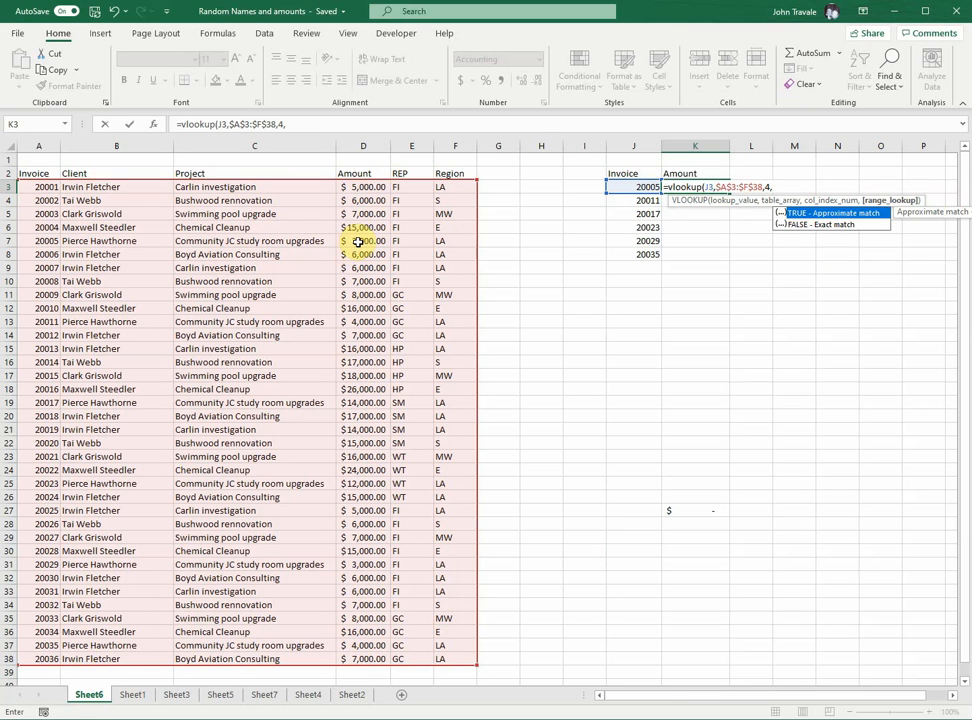
pyautogui.click(822, 226)
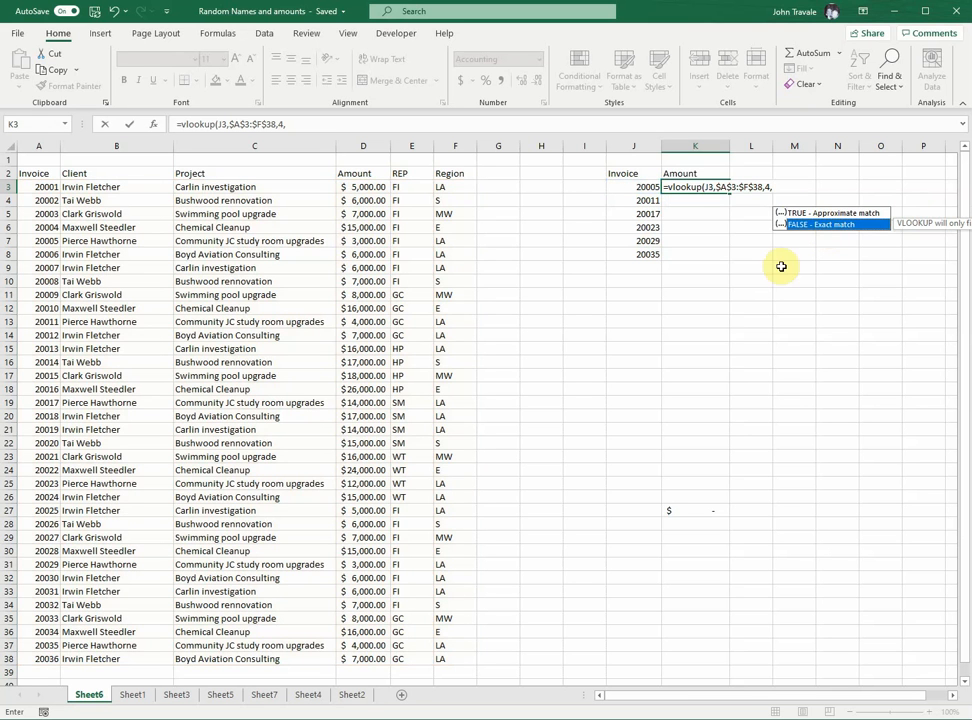
pyautogui.click(777, 187)
pyautogui.click(777, 187)
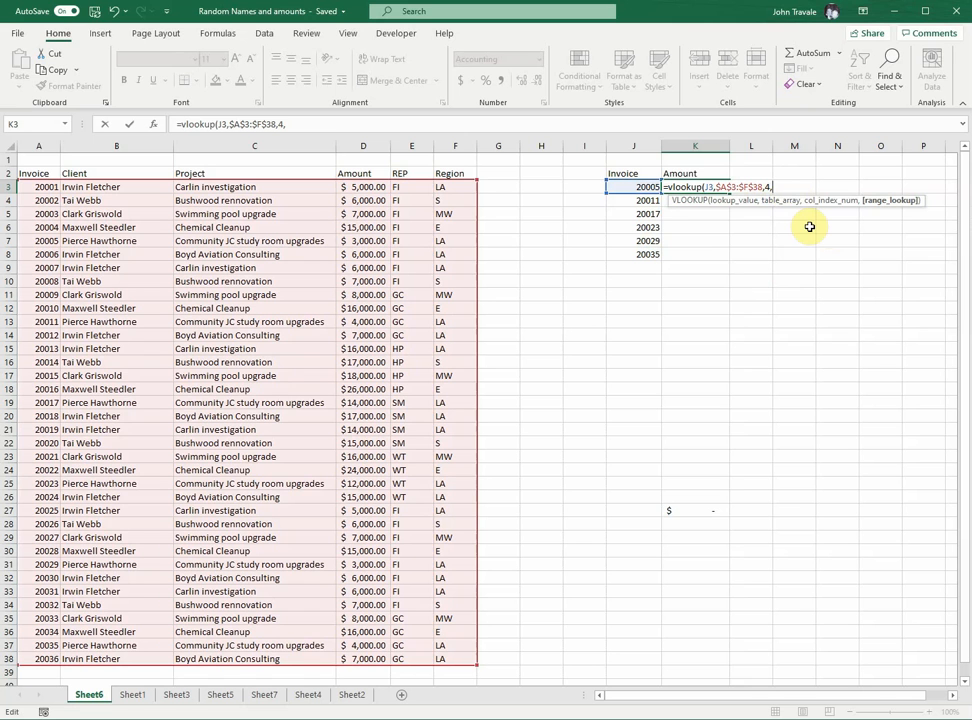
pyautogui.write('false')
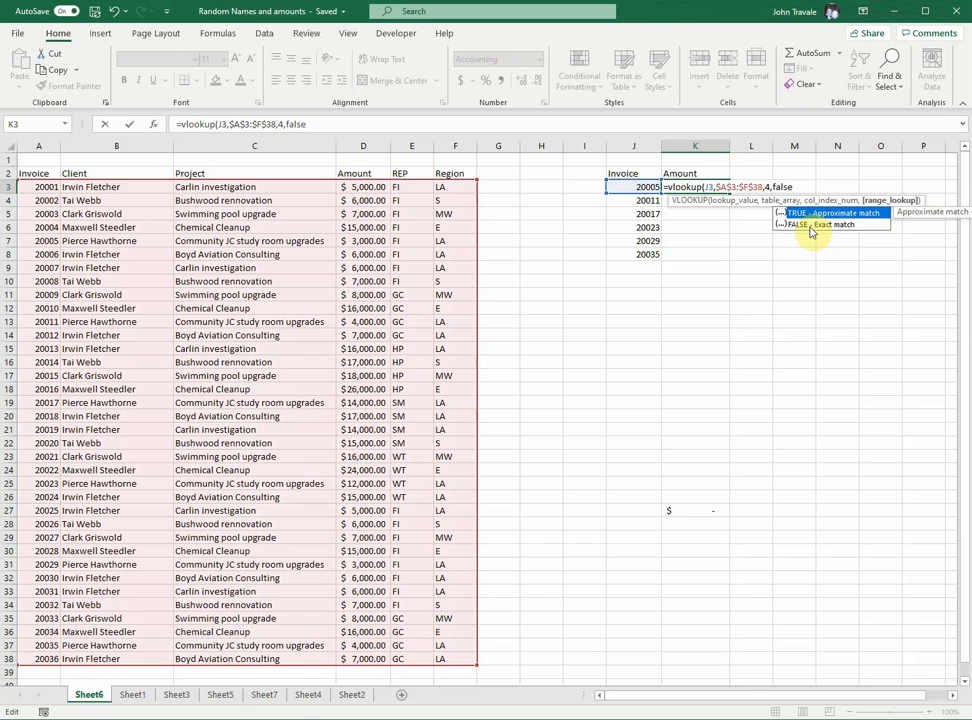
pyautogui.write(')')
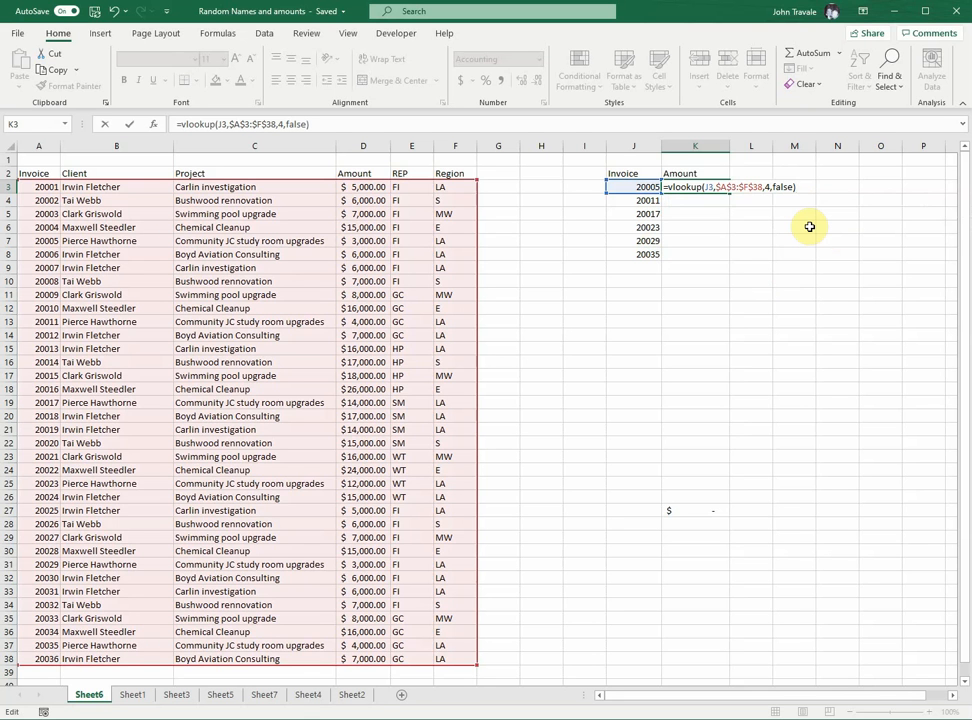
pyautogui.press('Return')
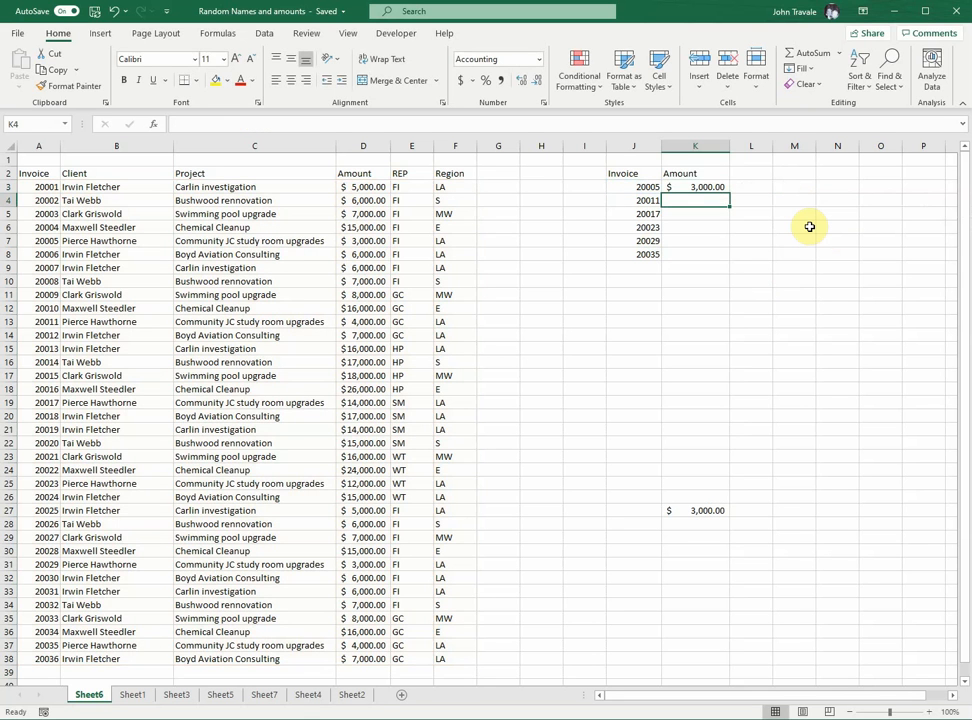
# Fill the VLOOKUP formula from K3 down to K8 and inspect the cell references in K6's copied formula
pyautogui.click(705, 187)
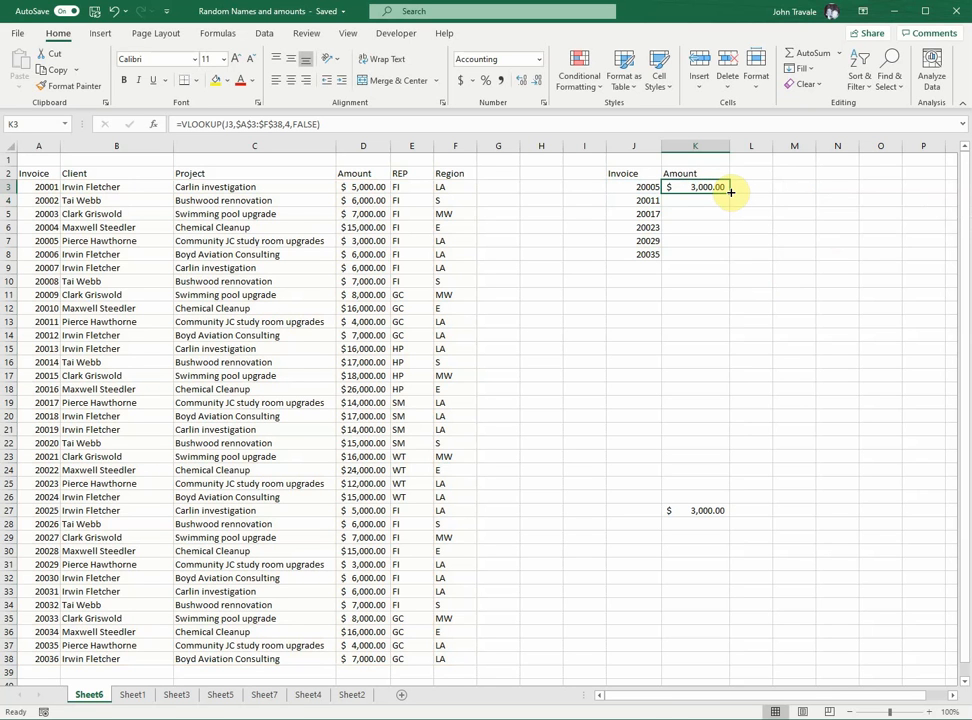
pyautogui.doubleClick(730, 192)
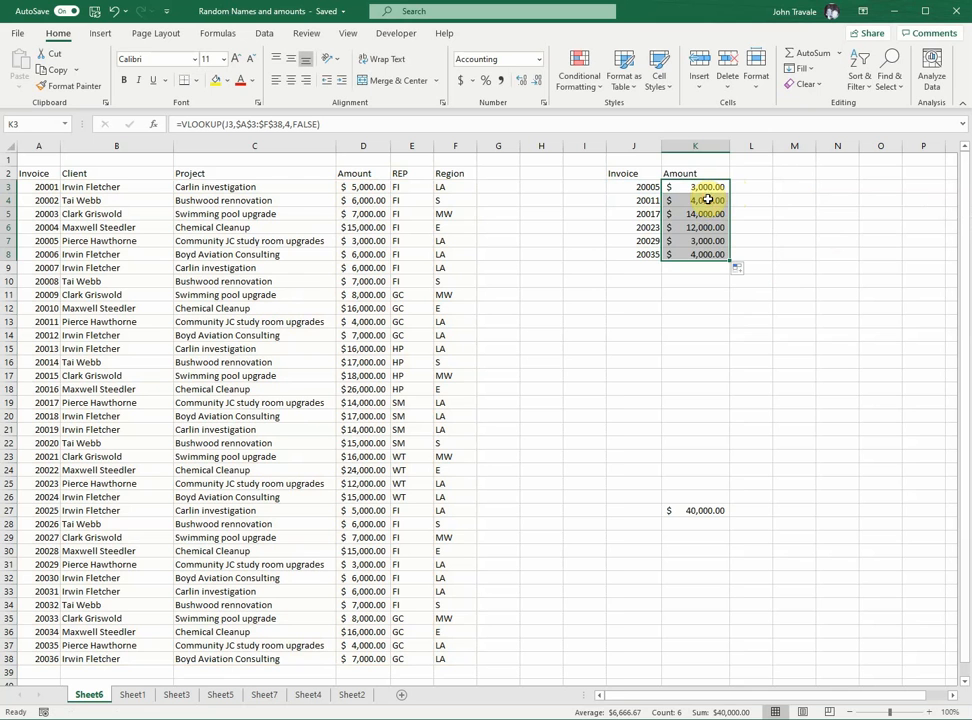
pyautogui.click(708, 199)
pyautogui.click(705, 214)
pyautogui.click(705, 227)
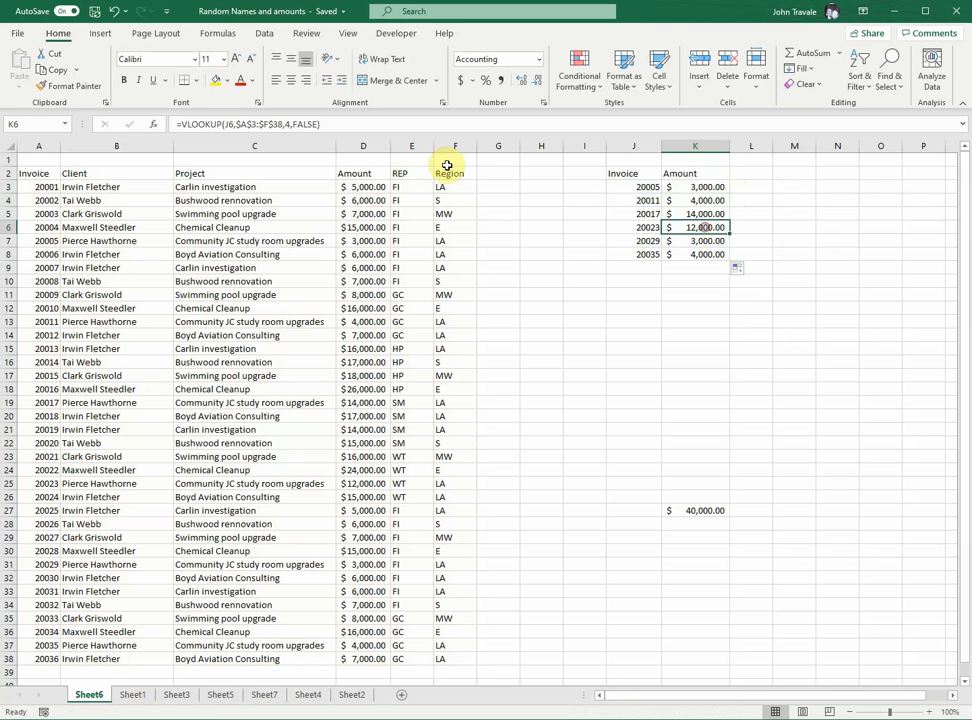
pyautogui.click(378, 124)
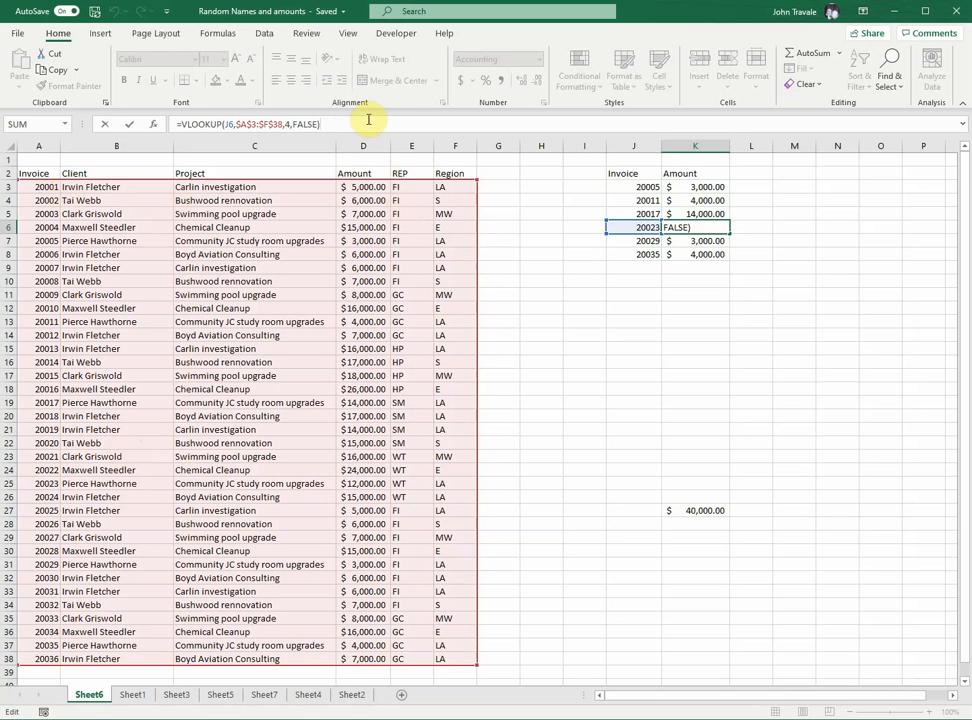
pyautogui.press('Return')
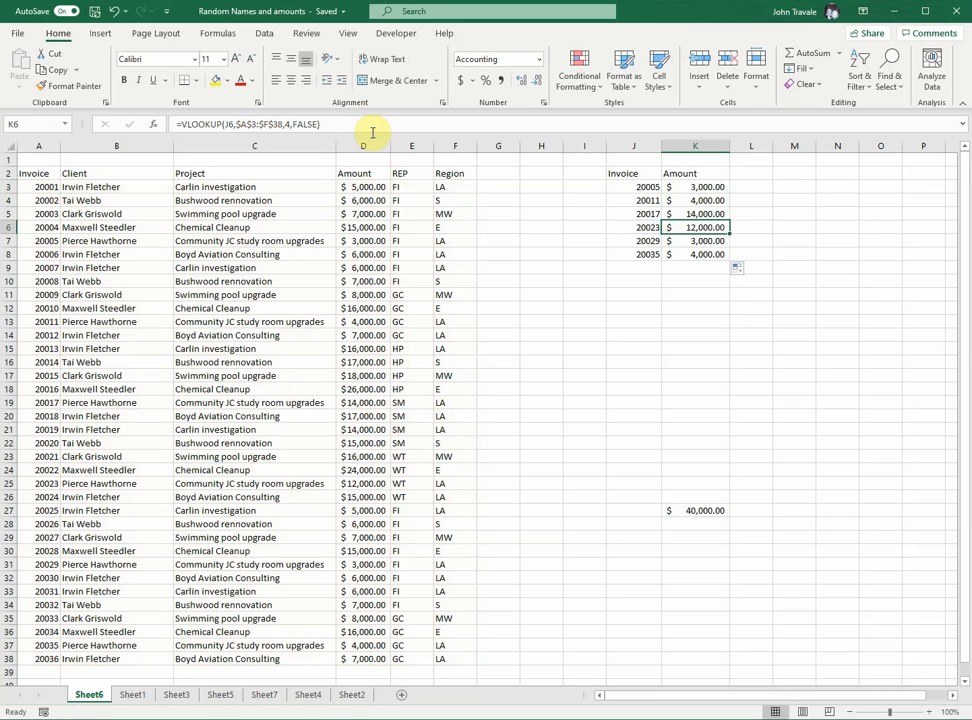
# Change the table array in K3's VLOOKUP formula to the relative range A3:F38
pyautogui.click(703, 188)
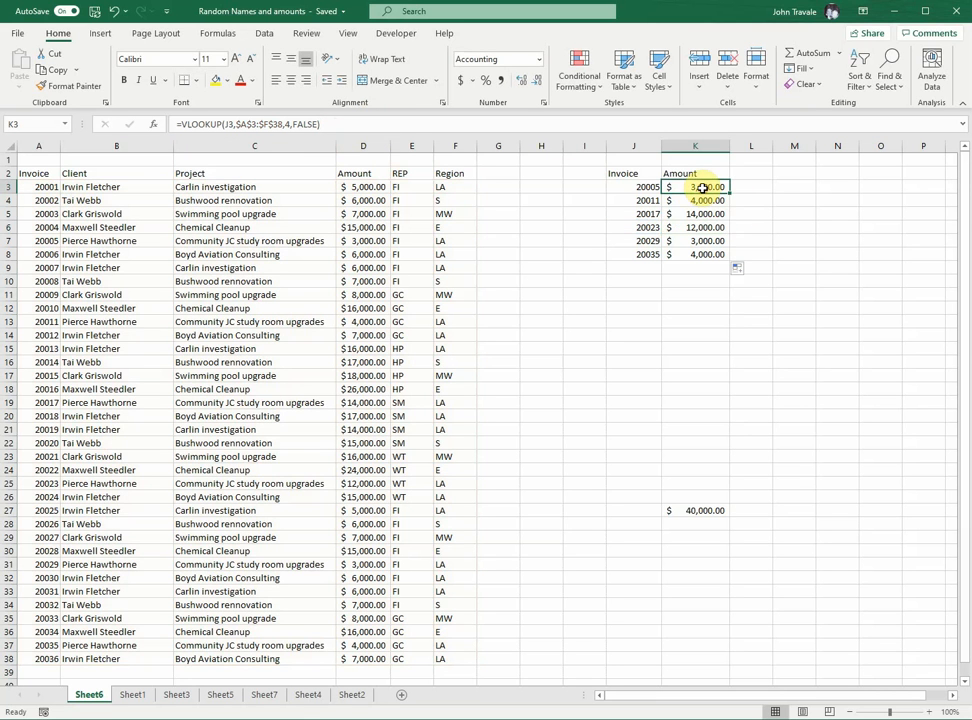
pyautogui.click(284, 124)
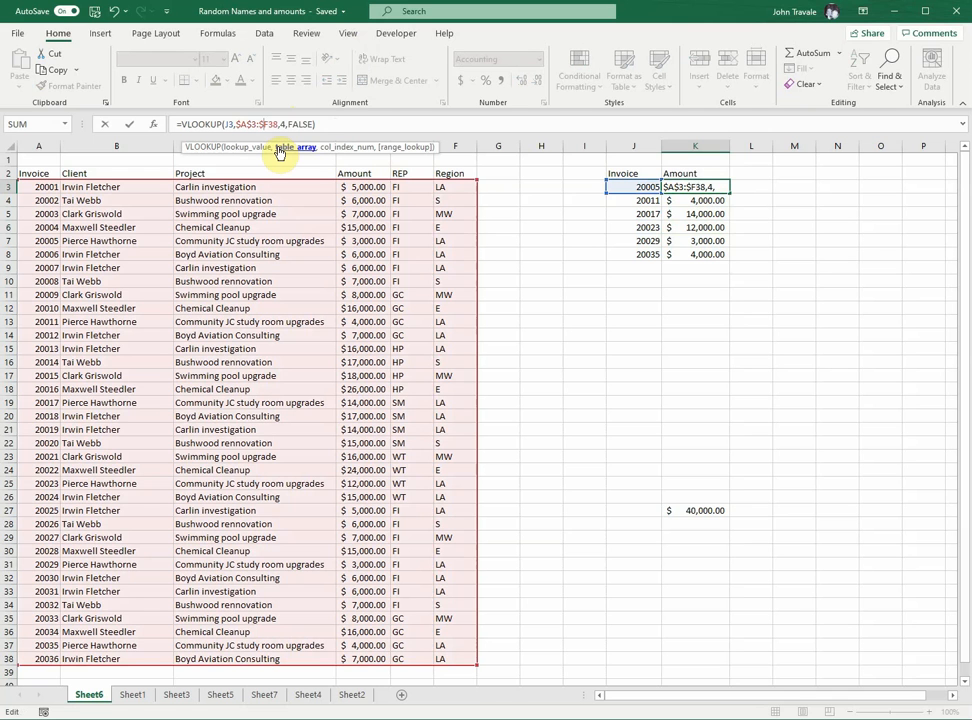
pyautogui.press('BackSpace')
pyautogui.press('Left')
pyautogui.press('BackSpace')
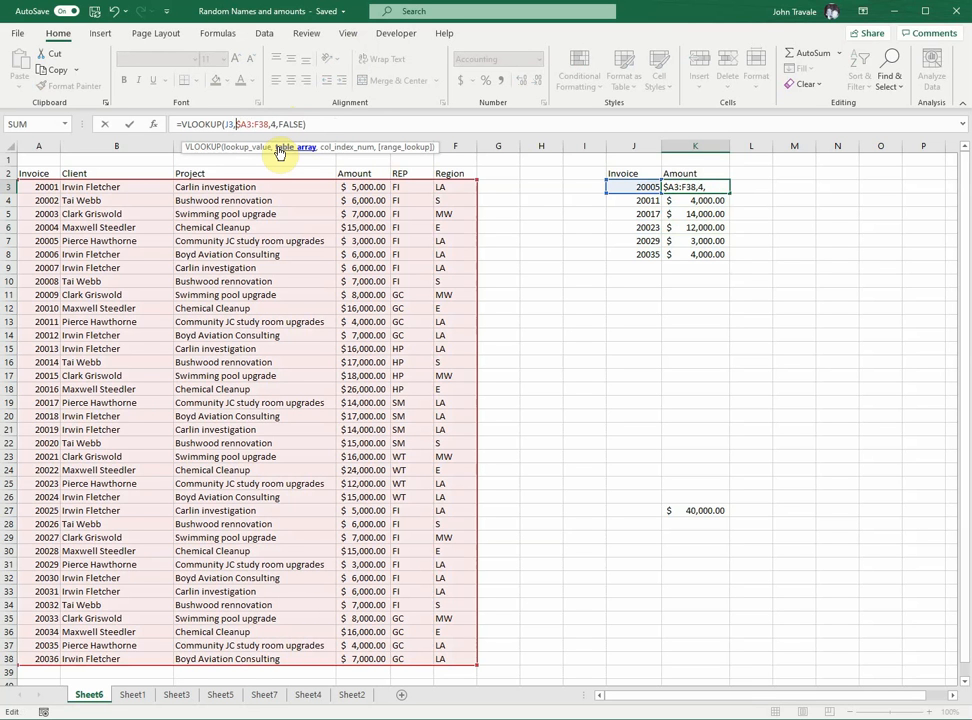
pyautogui.press('BackSpace')
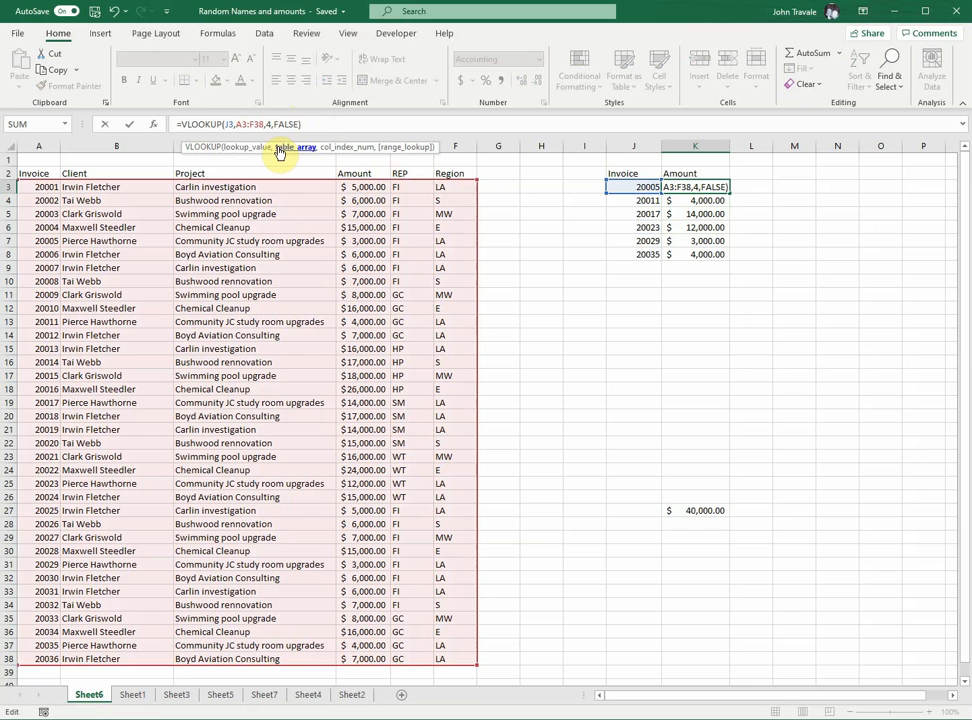
pyautogui.press('F4')
pyautogui.press('Return')
# Fill the relative-range formula from K3 down to K8 and inspect which table range K8's formula references
pyautogui.click(703, 187)
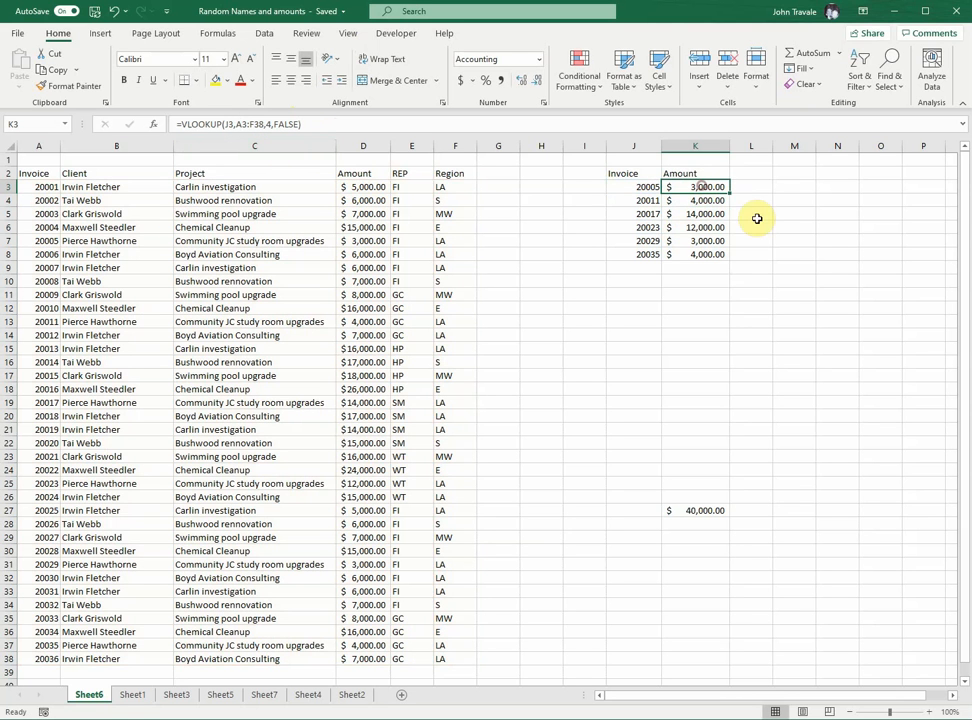
pyautogui.doubleClick(730, 193)
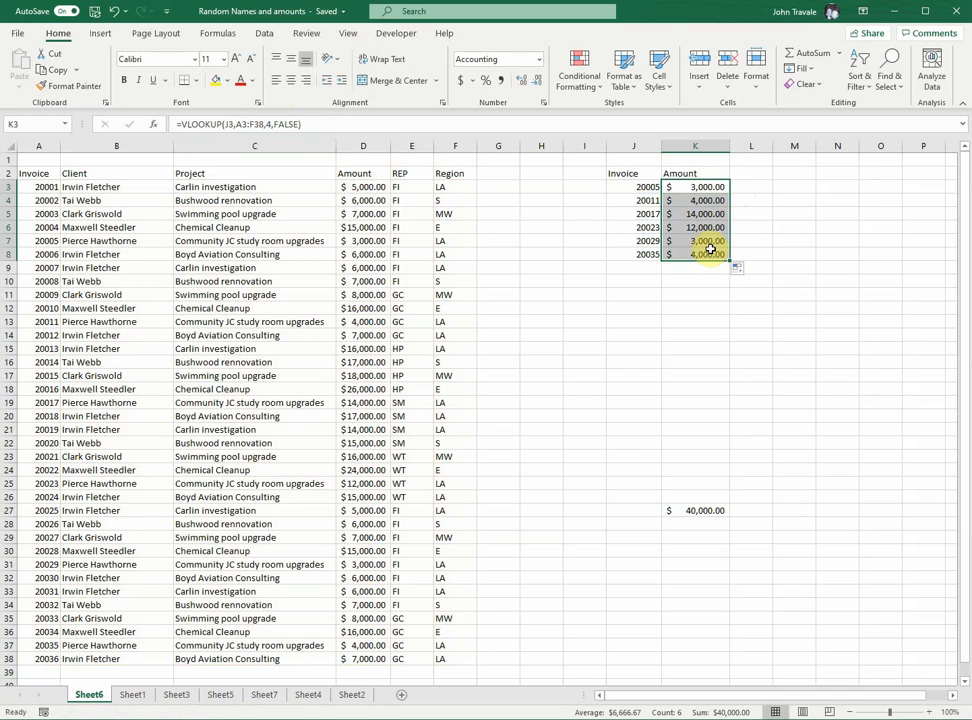
pyautogui.click(705, 188)
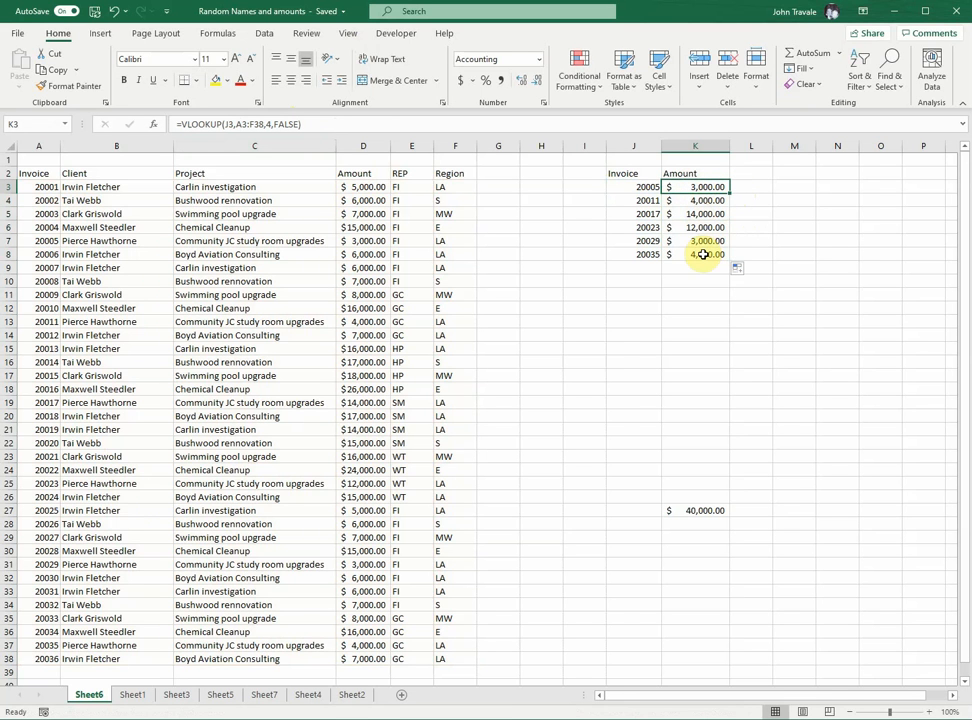
pyautogui.click(705, 254)
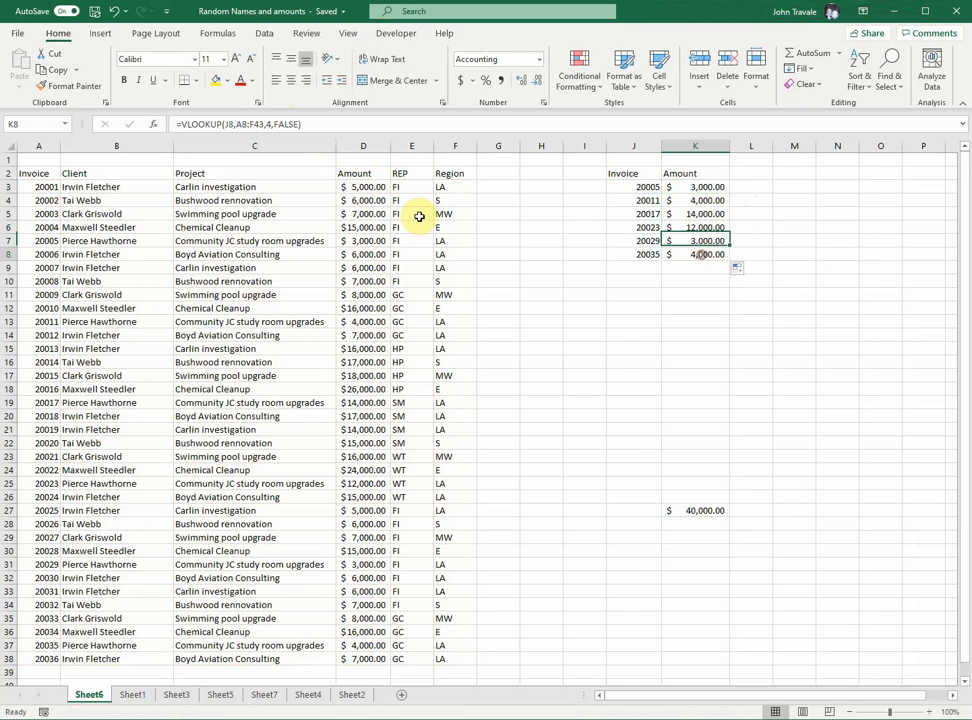
pyautogui.click(395, 124)
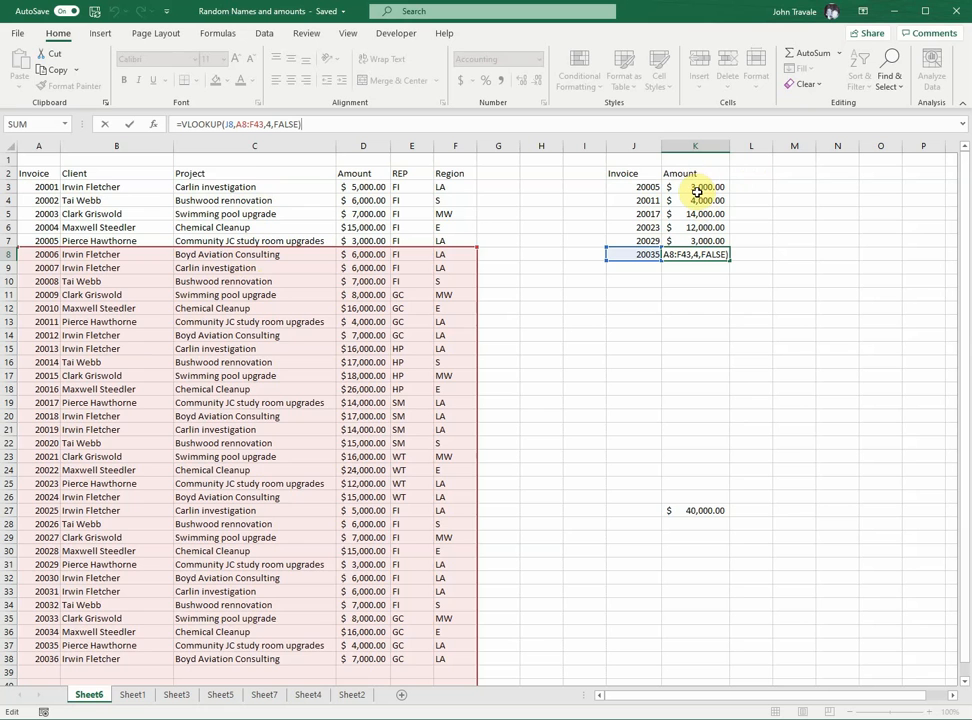
pyautogui.hotkey('ctrl', 'Return')
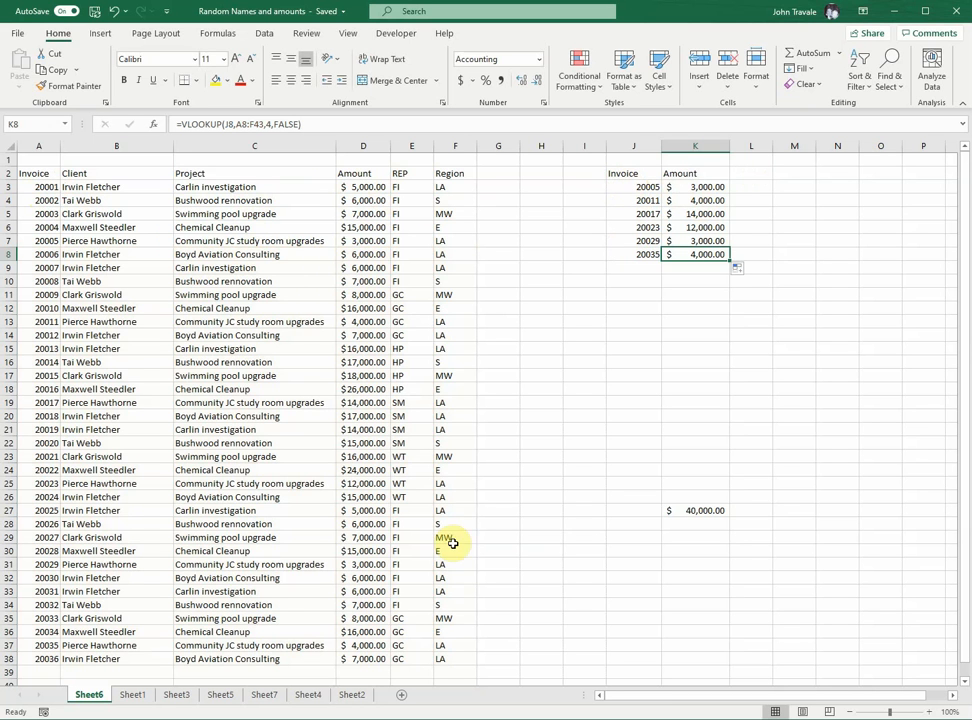
# Make the table array in K3's VLOOKUP formula absolute as $A$3:$F$38 and enter the formula
pyautogui.click(703, 188)
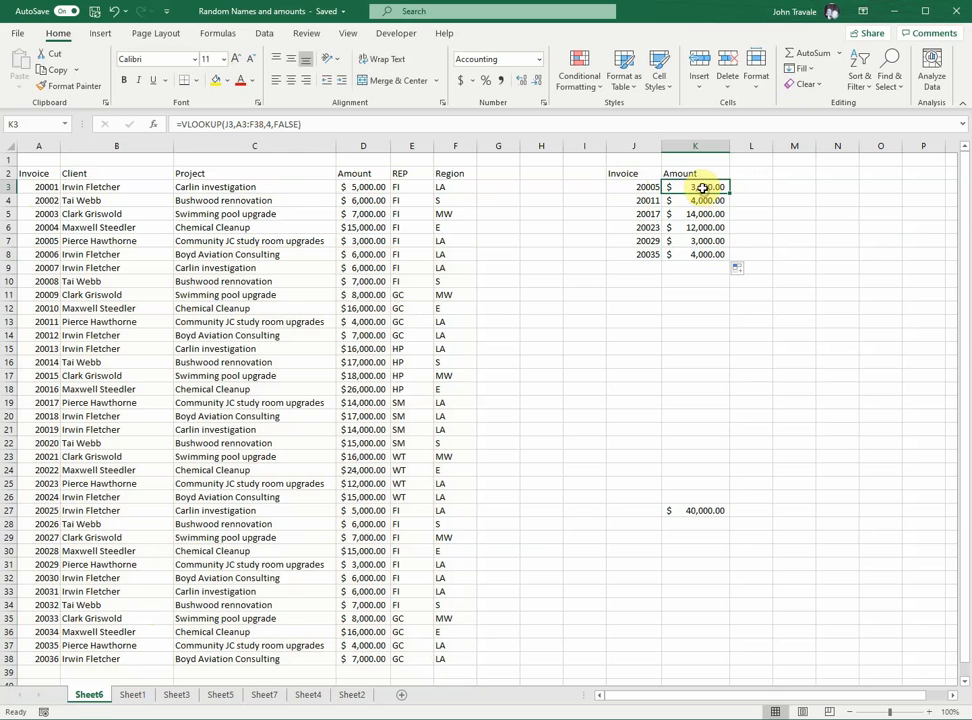
pyautogui.click(260, 124)
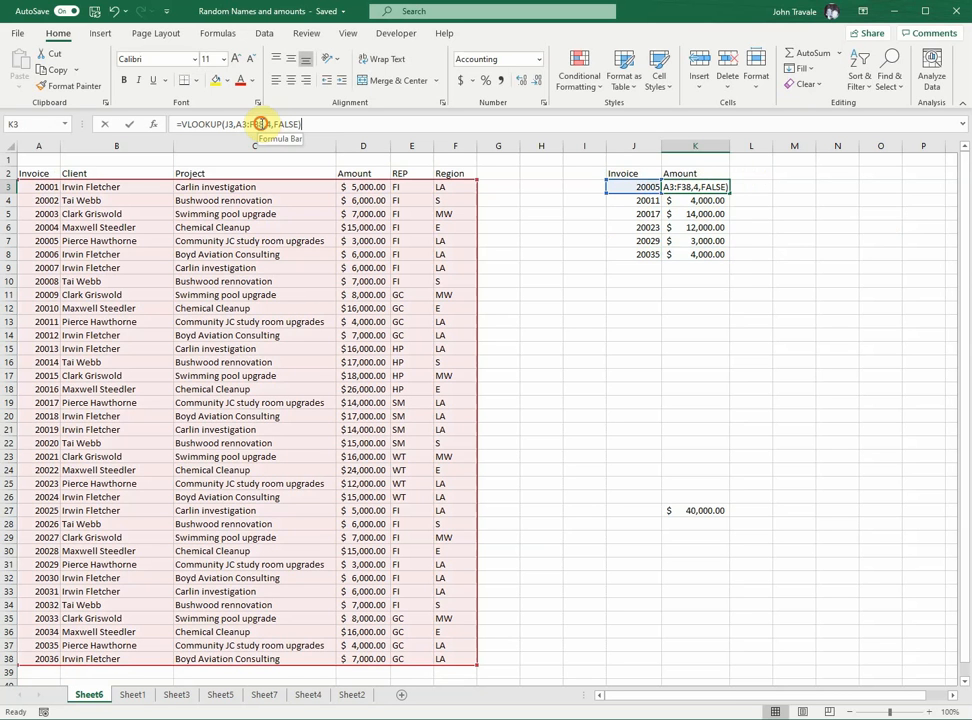
pyautogui.doubleClick(254, 124)
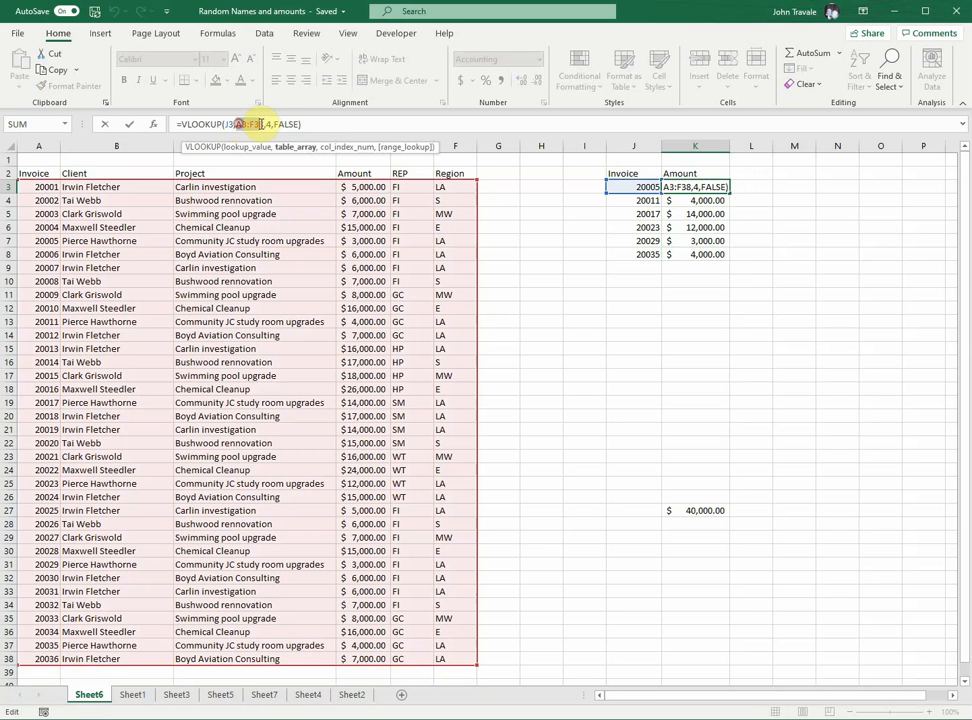
pyautogui.click(261, 124)
pyautogui.doubleClick(238, 124)
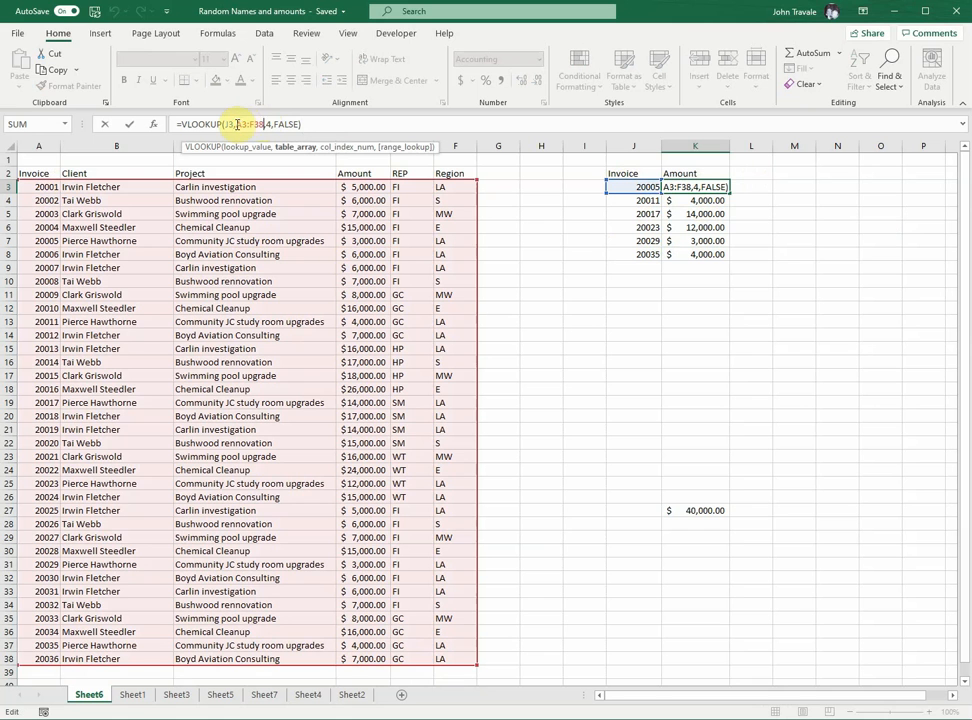
pyautogui.click(236, 124)
pyautogui.moveTo(254, 124); pyautogui.dragTo(263, 123)
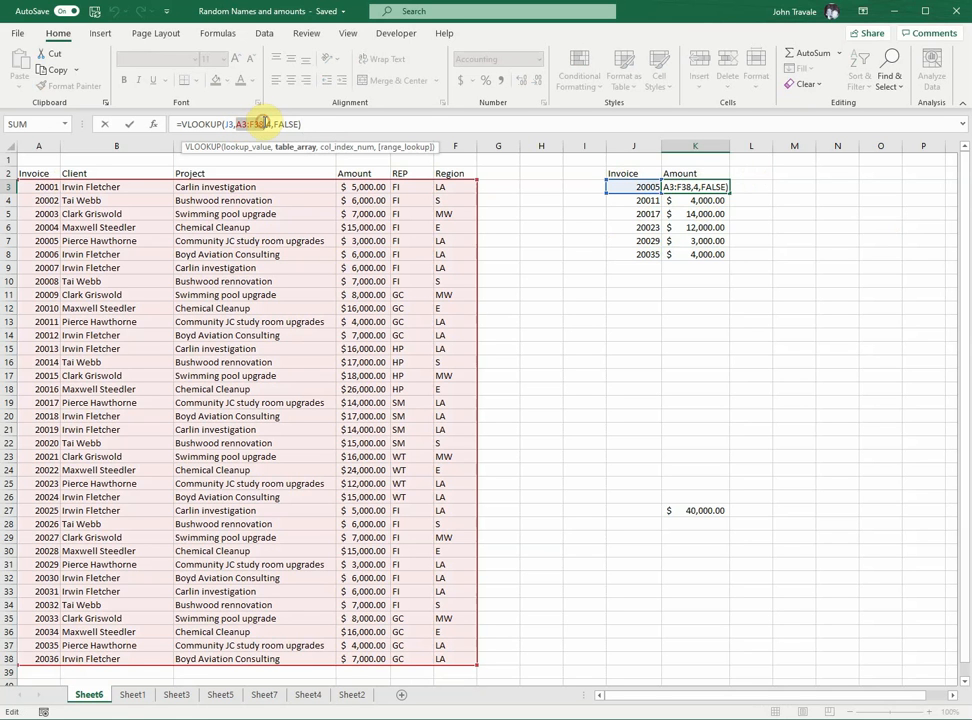
pyautogui.press('F4')
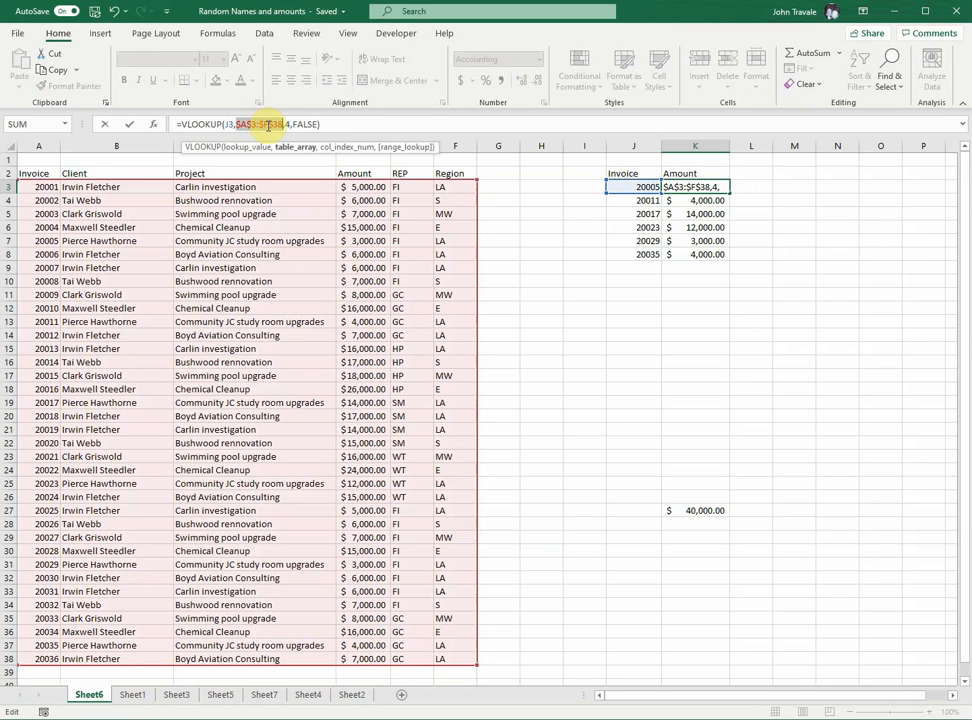
pyautogui.click(396, 126)
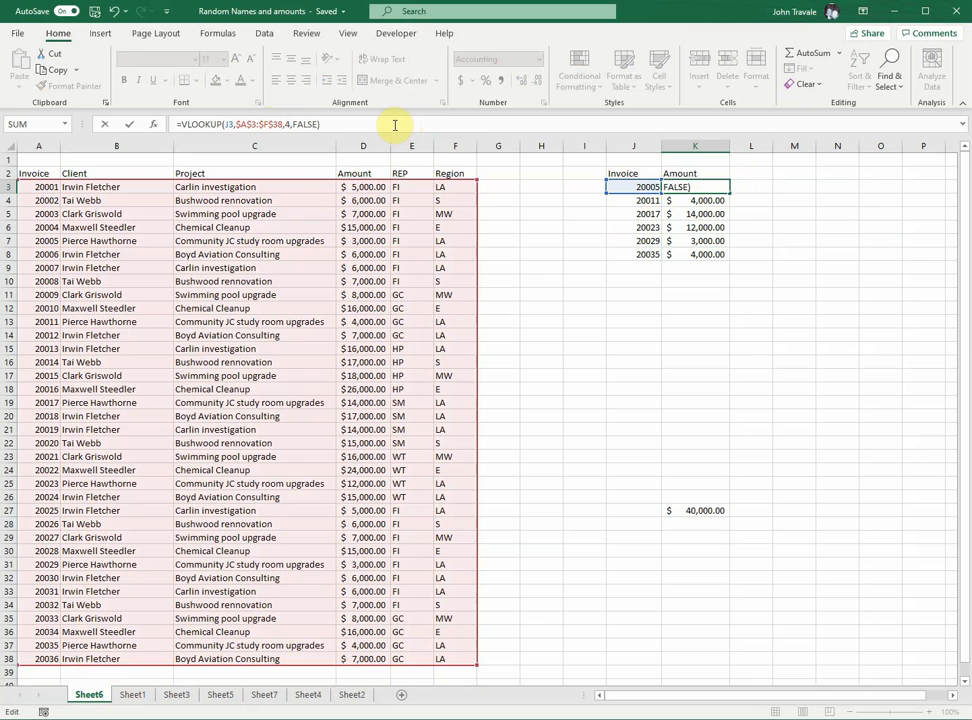
pyautogui.press('Return')
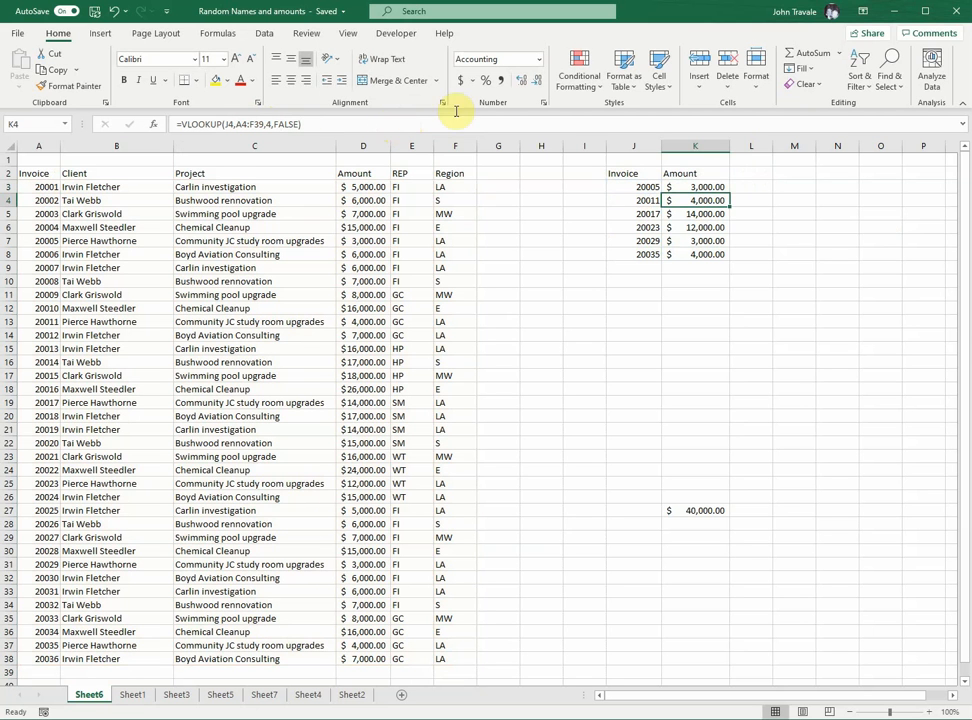
# Fill the absolute-range VLOOKUP from K3 down to K8 and inspect the table range referenced by K8's formula
pyautogui.click(716, 189)
pyautogui.doubleClick(730, 192)
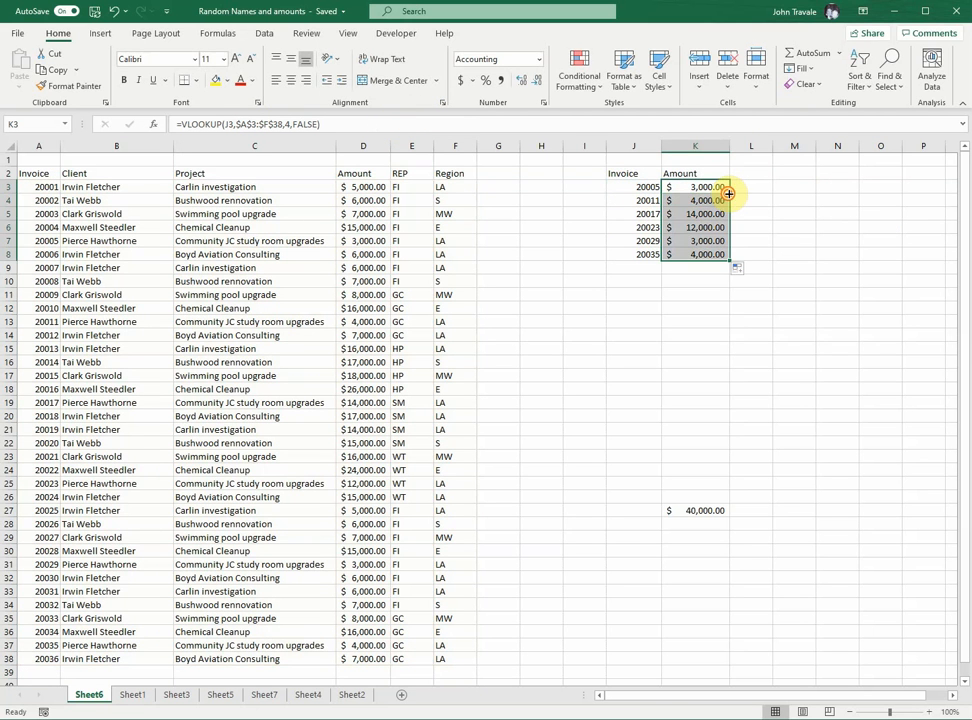
pyautogui.click(693, 254)
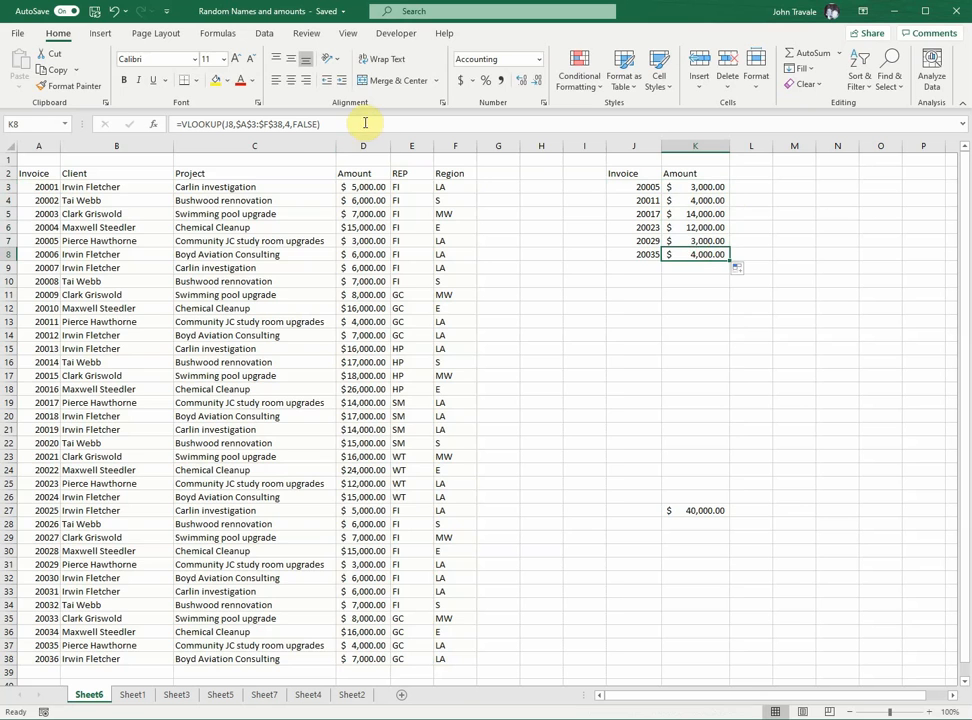
pyautogui.click(366, 124)
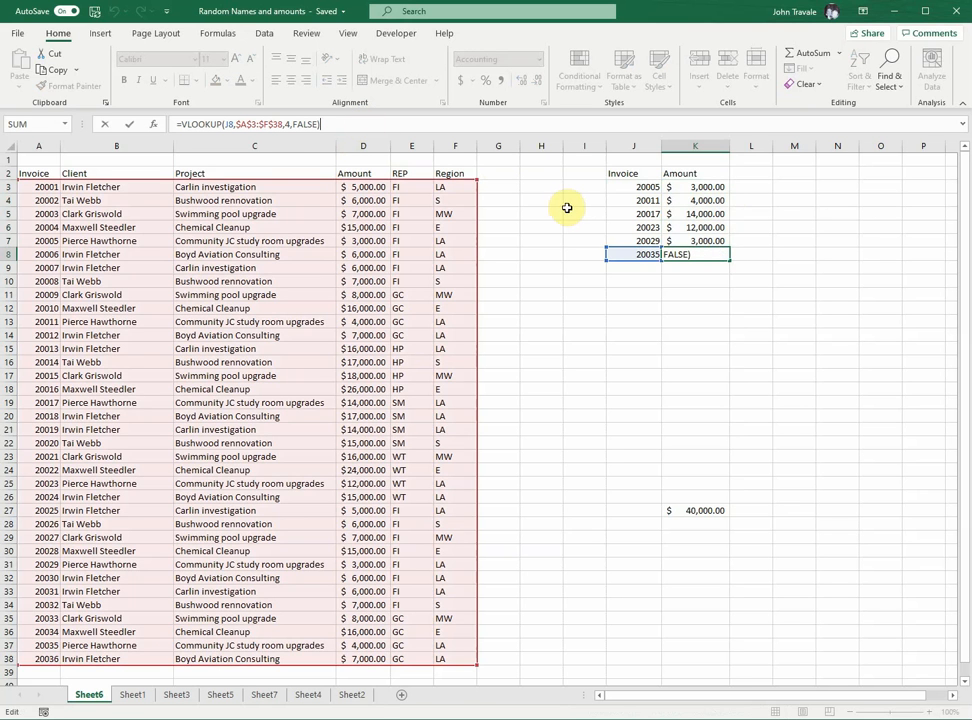
pyautogui.press('Escape')
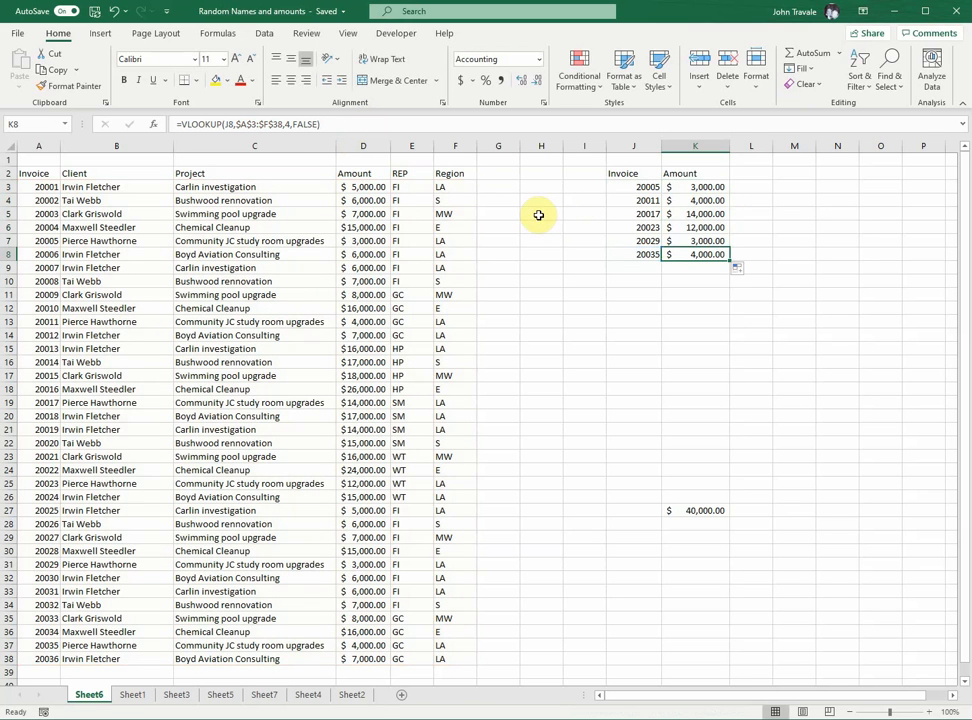
# Replace the invoice number in J6 with 2023 to test the lookup with a nonexistent invoice
pyautogui.click(630, 227)
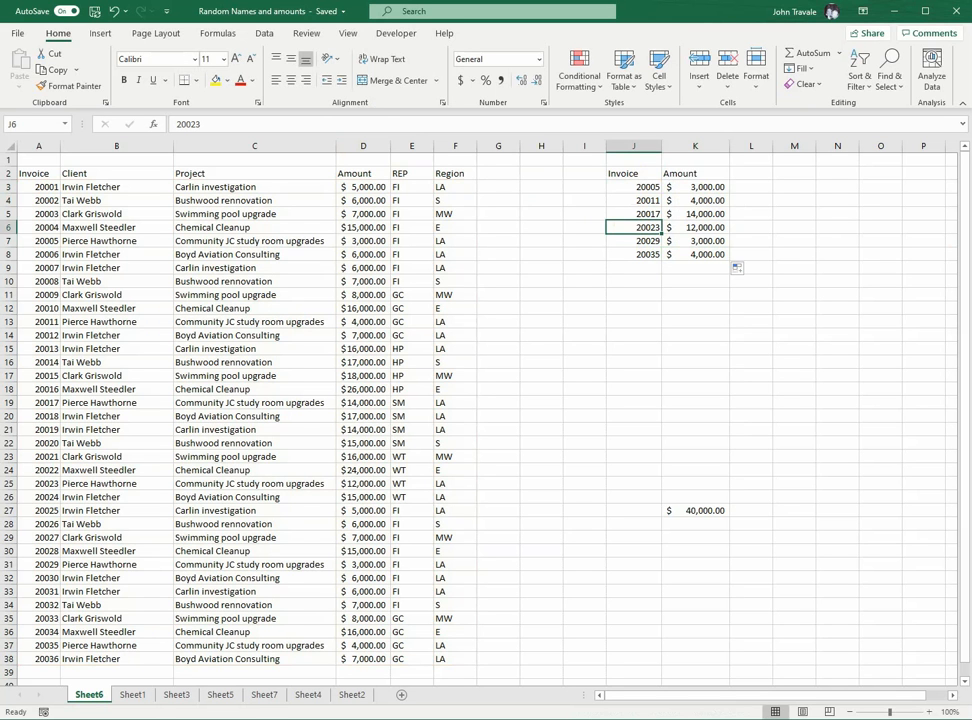
pyautogui.write('20')
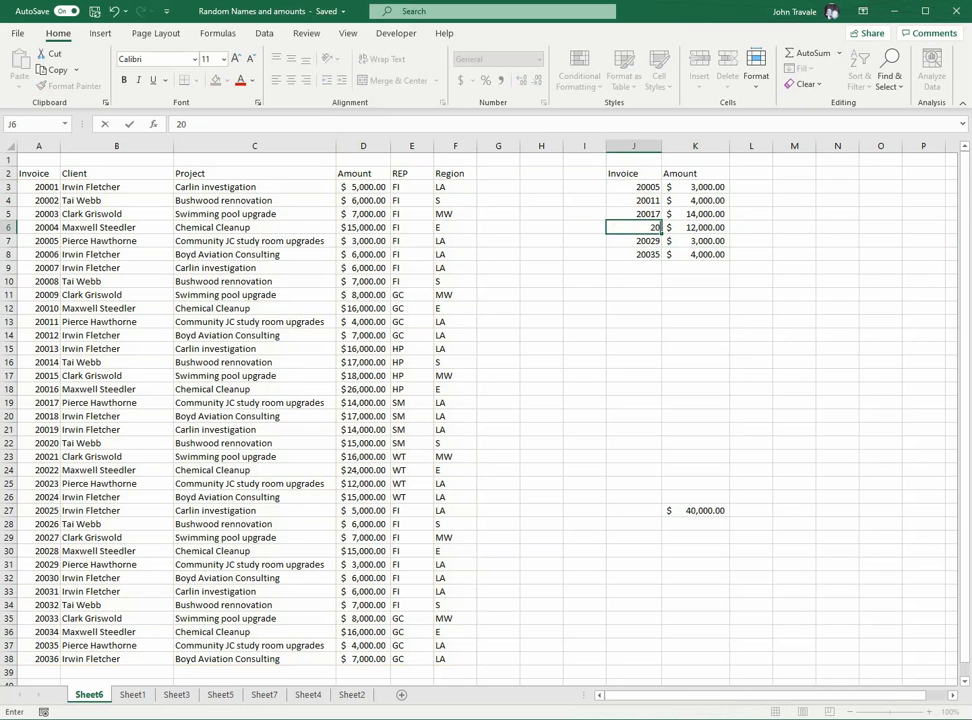
pyautogui.write('23')
pyautogui.press('Return')
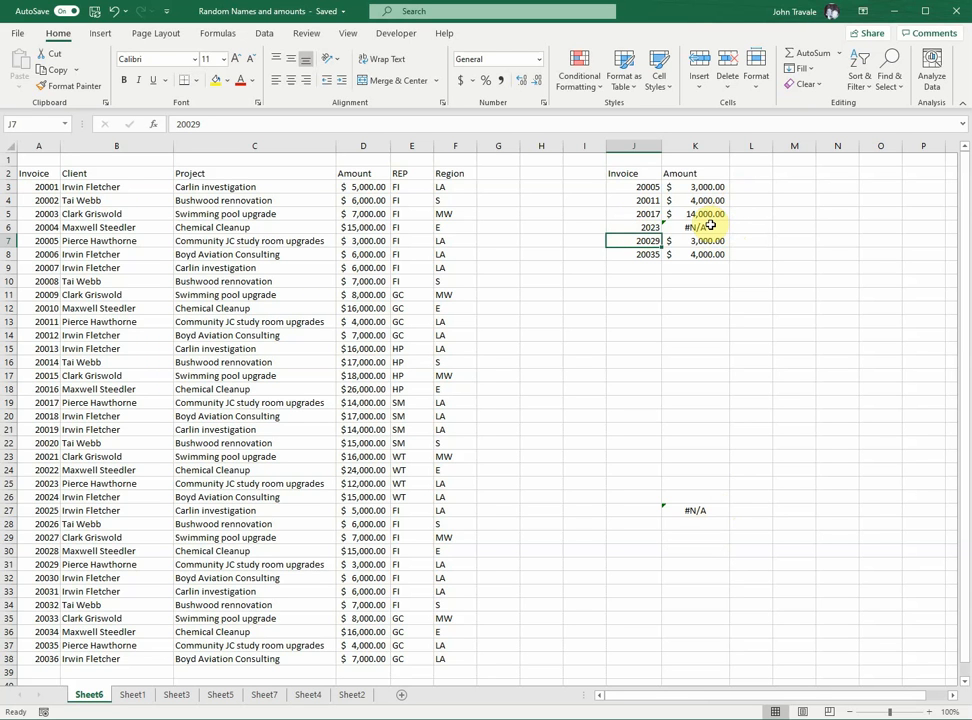
# Wrap K3's VLOOKUP in IFERROR with "NOT FOUND" as the error value and fill the formula down to K8
pyautogui.click(708, 187)
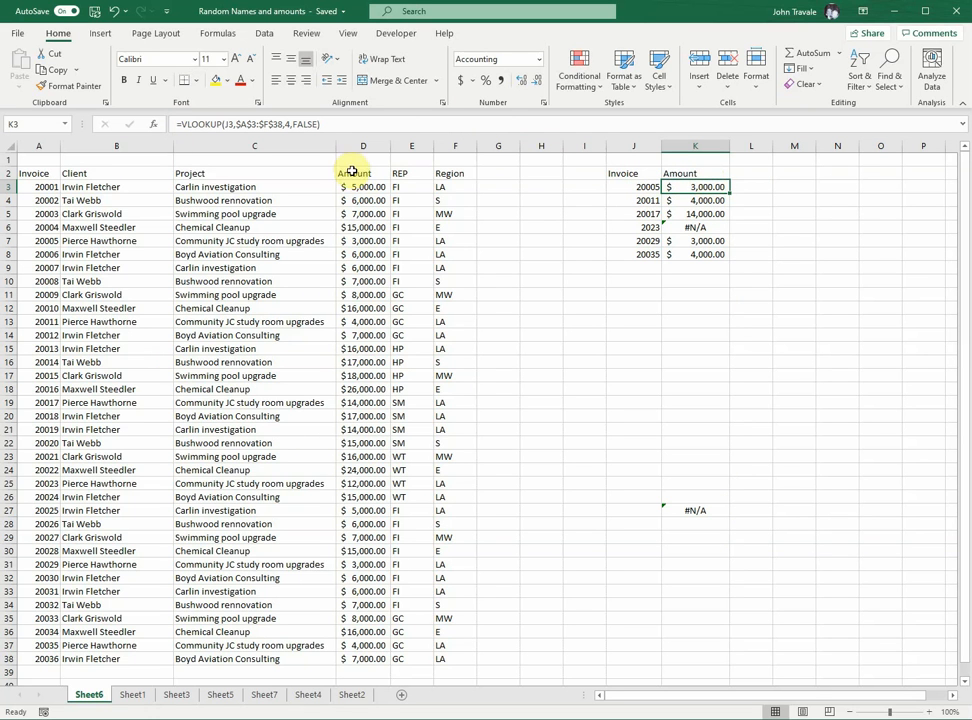
pyautogui.click(181, 125)
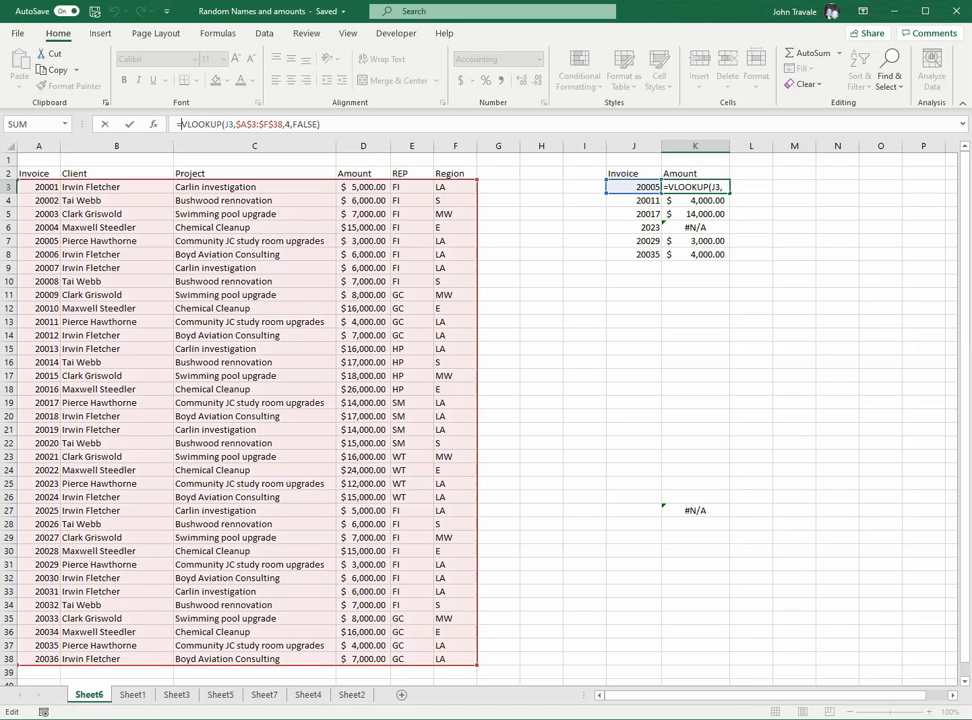
pyautogui.write('iferror')
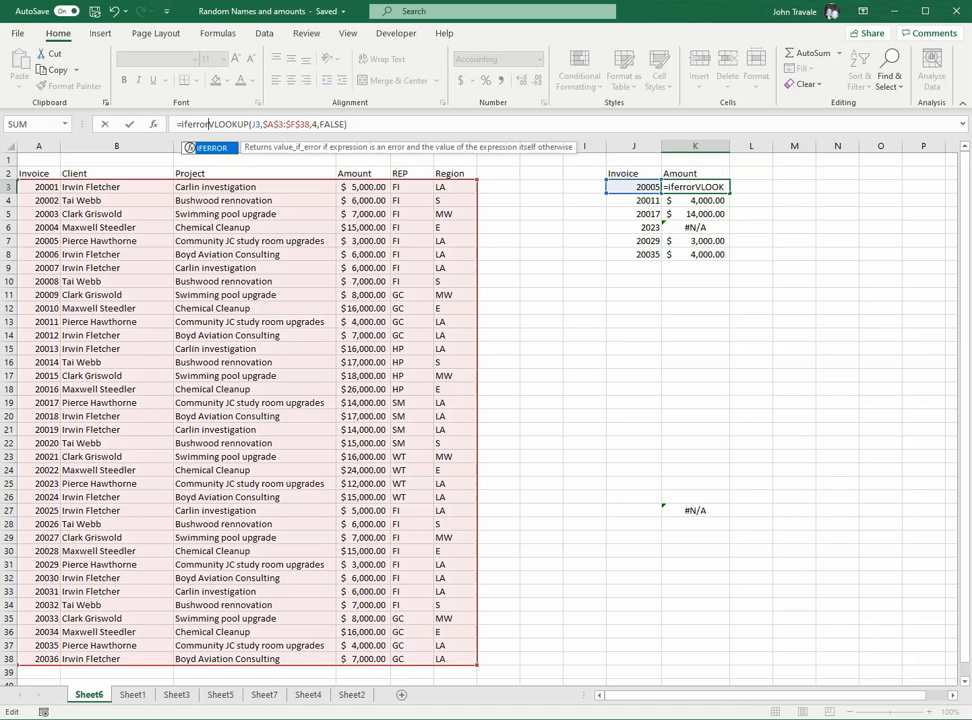
pyautogui.write('(')
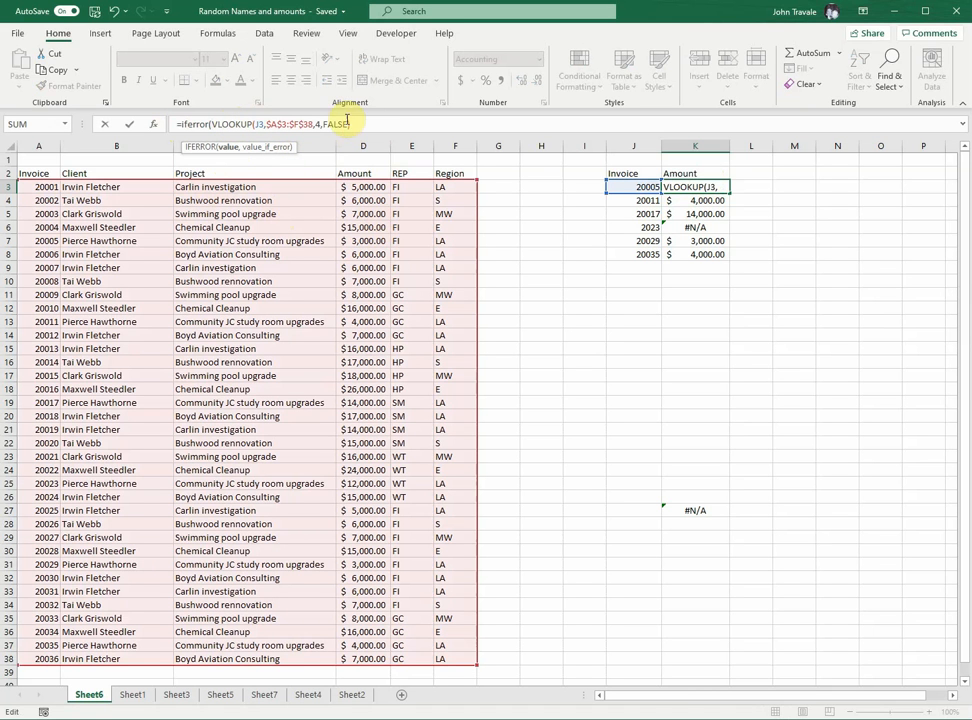
pyautogui.click(355, 123)
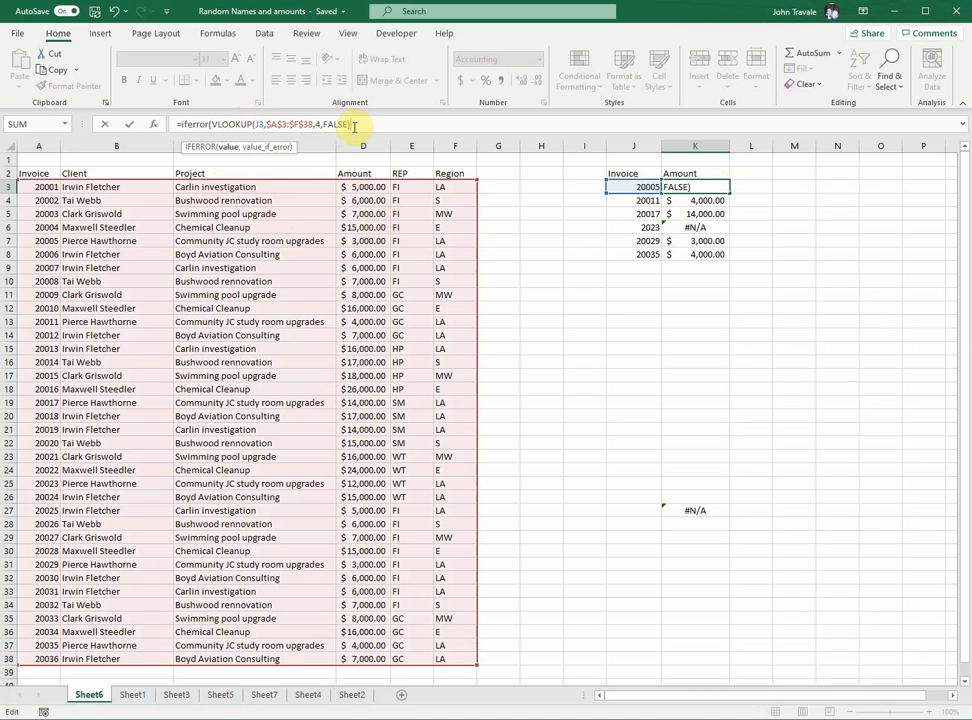
pyautogui.write(',')
pyautogui.write('NOT')
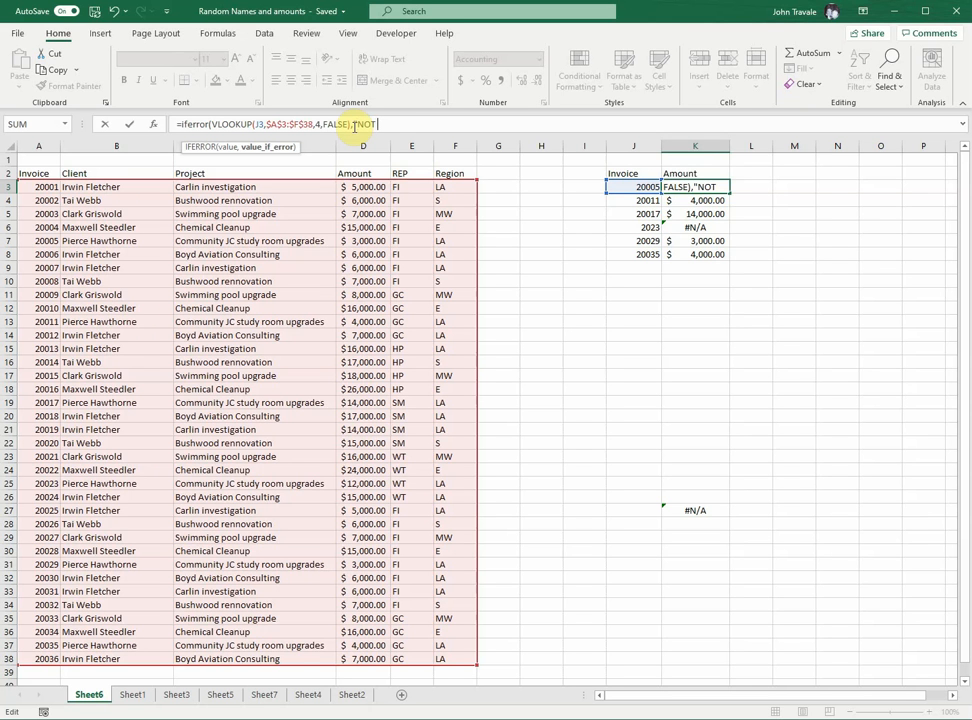
pyautogui.write(' FOUND')
pyautogui.write(')')
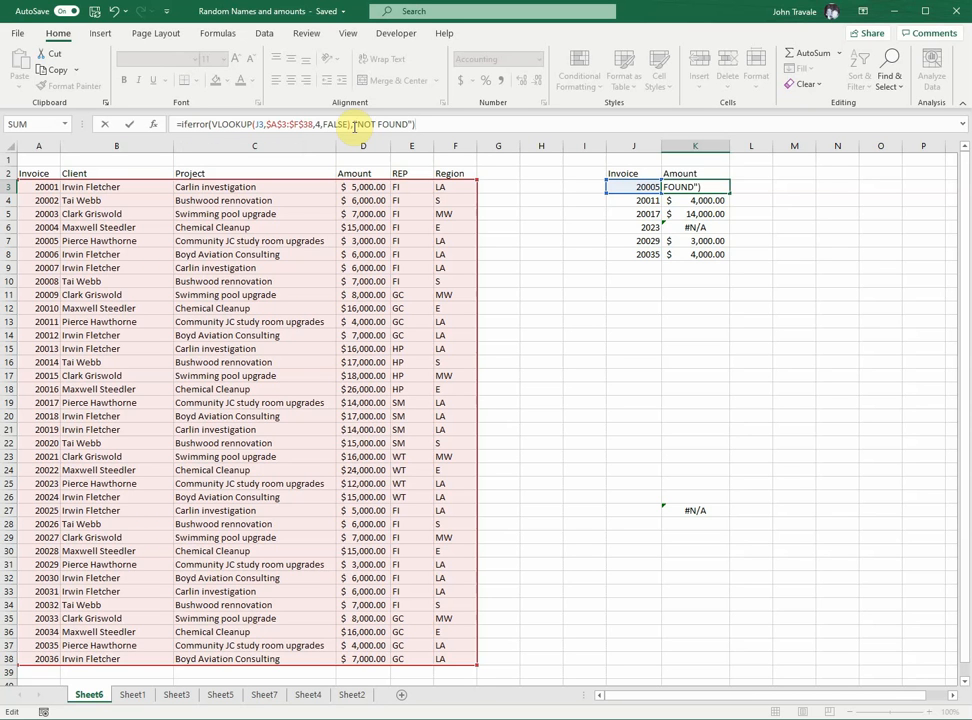
pyautogui.press('Return')
pyautogui.press('Up')
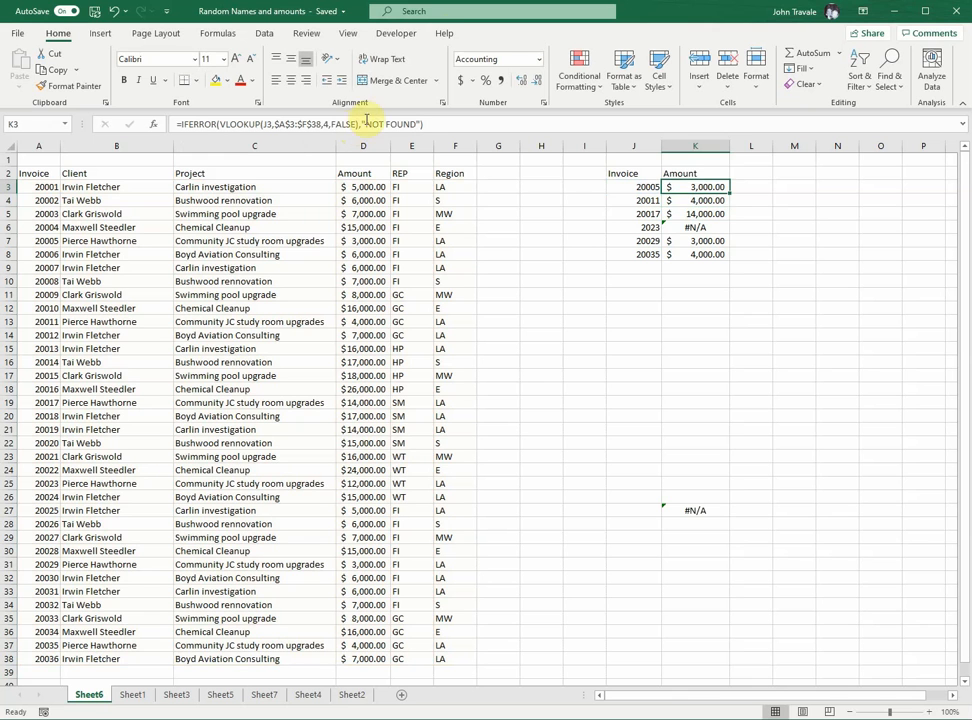
pyautogui.doubleClick(730, 193)
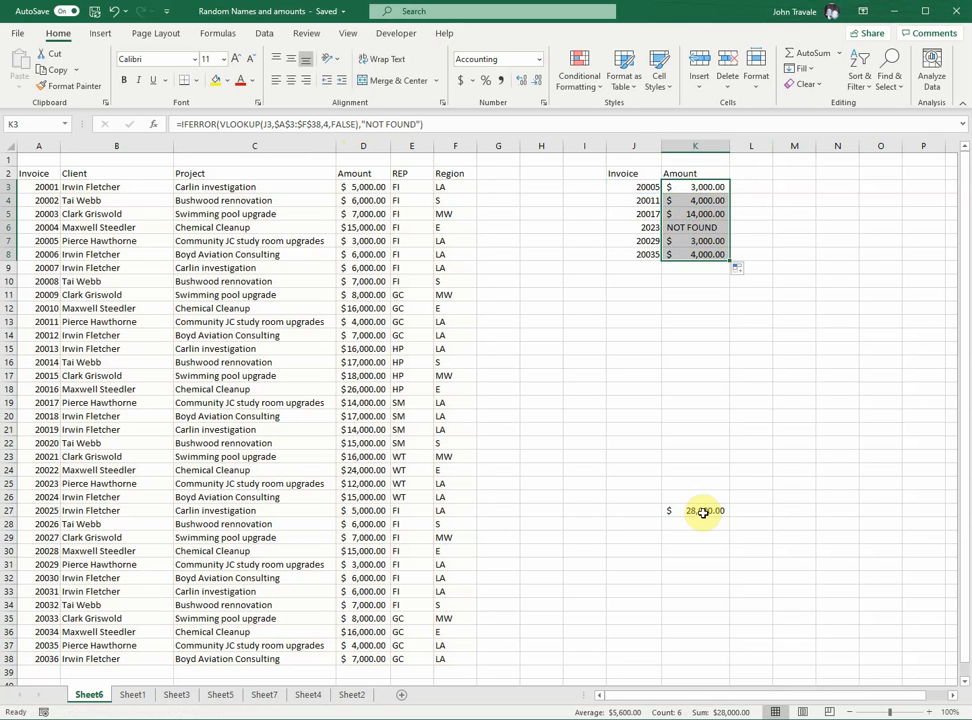
# Change the invoice number in J6 to 20093 and reselect that cell
pyautogui.click(627, 226)
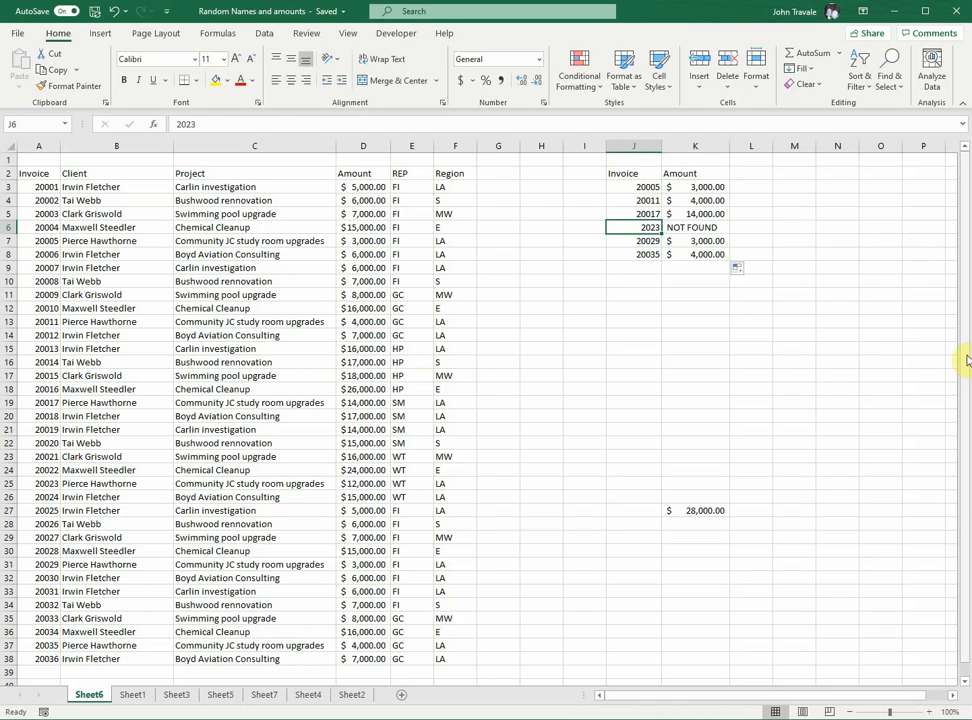
pyautogui.write('2')
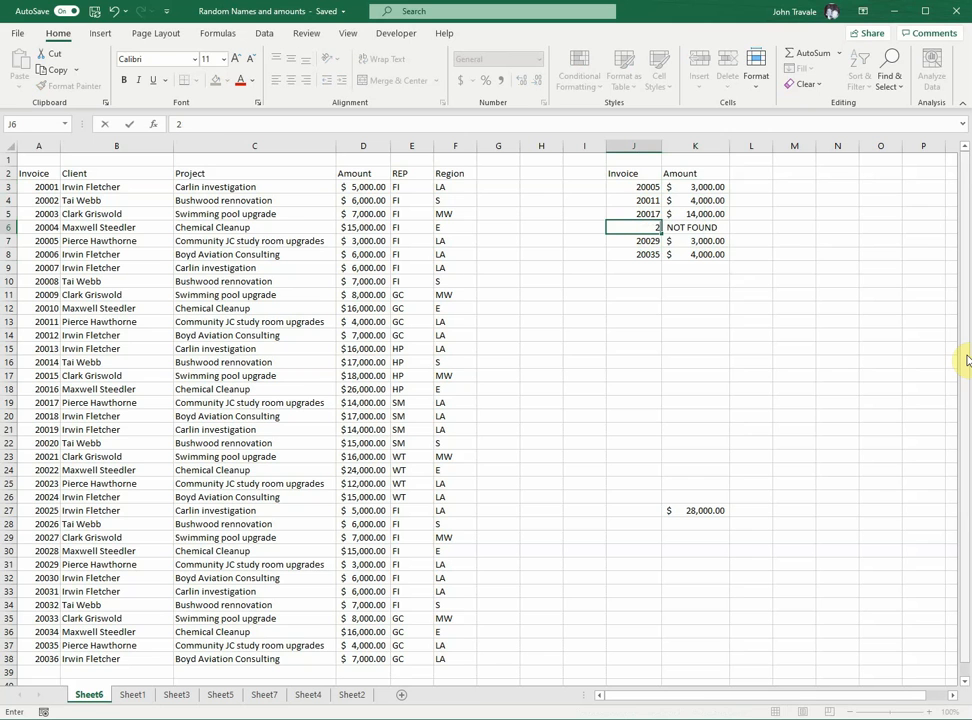
pyautogui.write('0093')
pyautogui.press('Return')
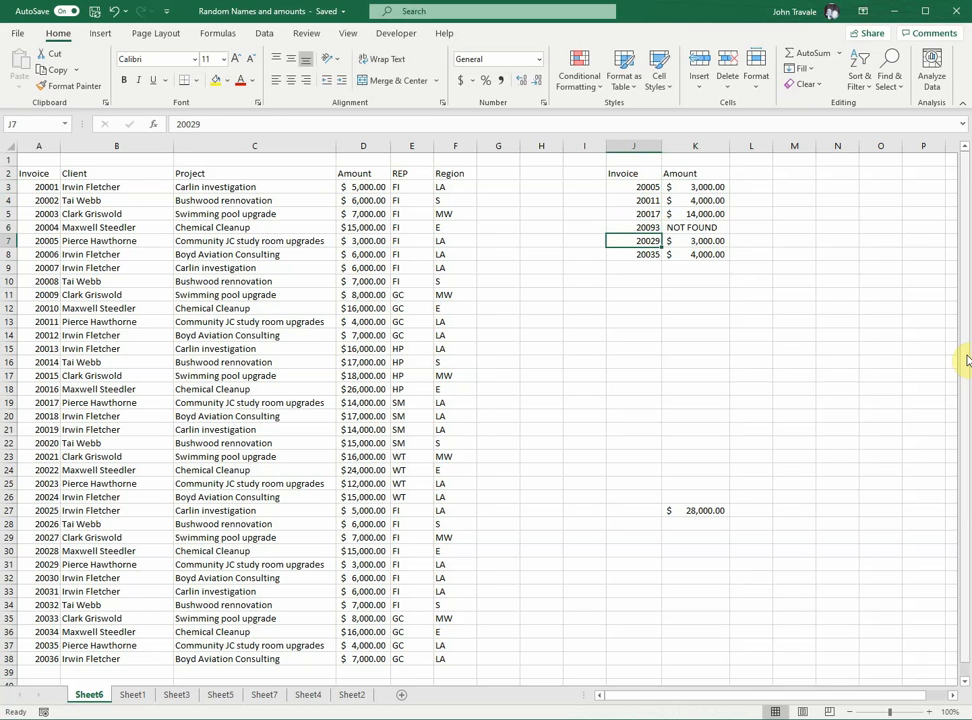
pyautogui.press('Up')
pyautogui.press('Up')
pyautogui.press('Up')
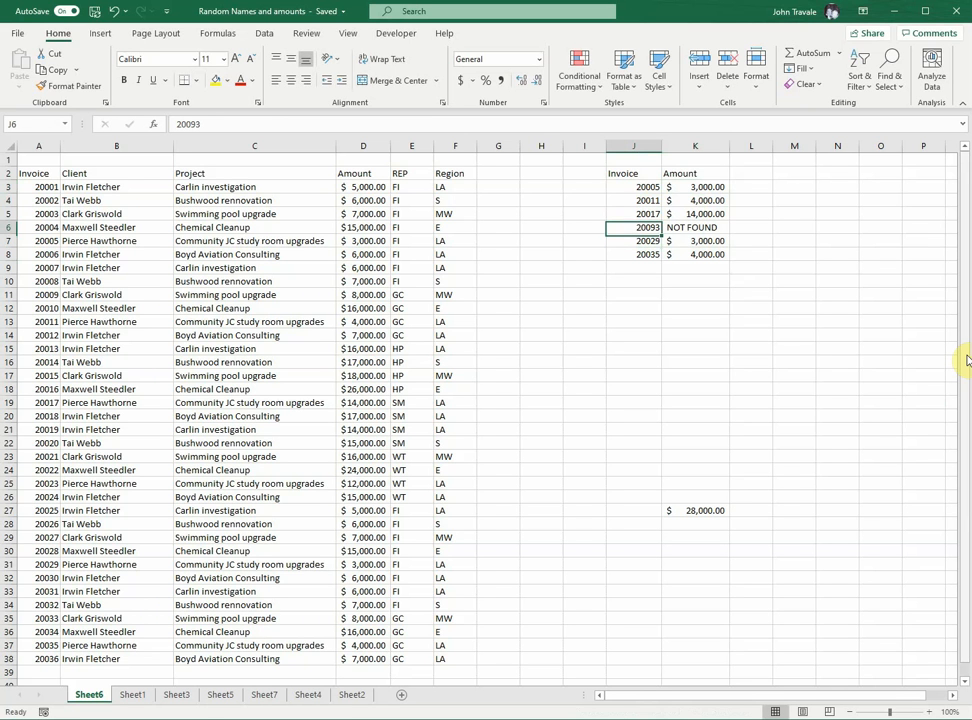